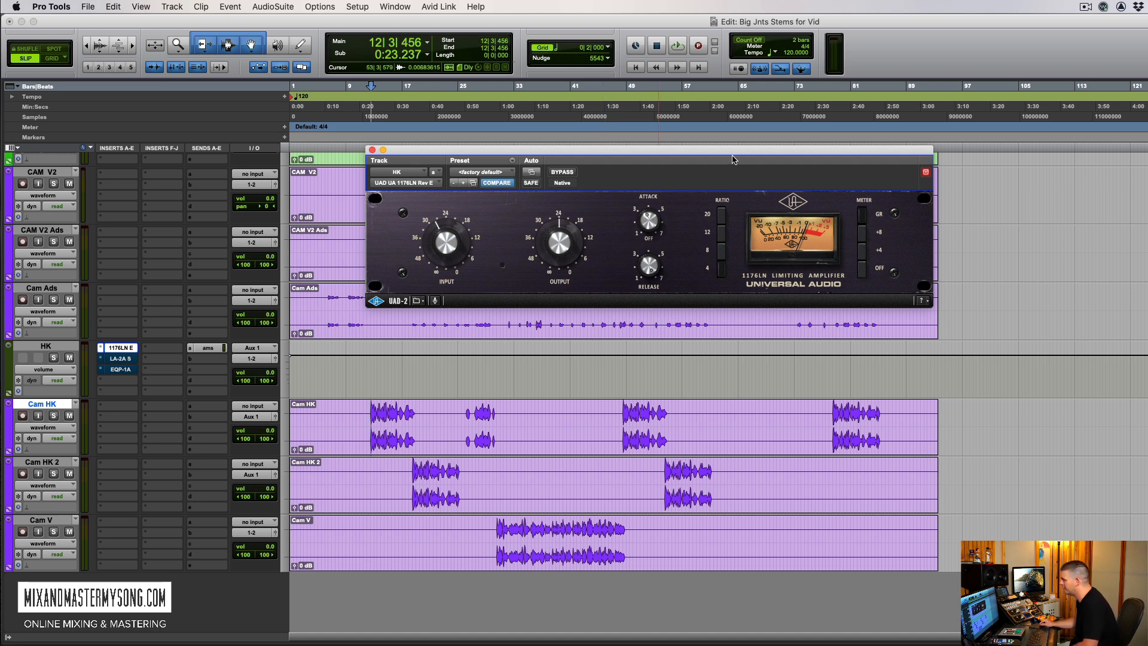
Play the hook vocals and compare the sound with the HK track's 1176LN limiter bypassed and active.
{"action": "left_click_drag", "start_coordinate": [721, 158], "coordinate": [678, 179]}
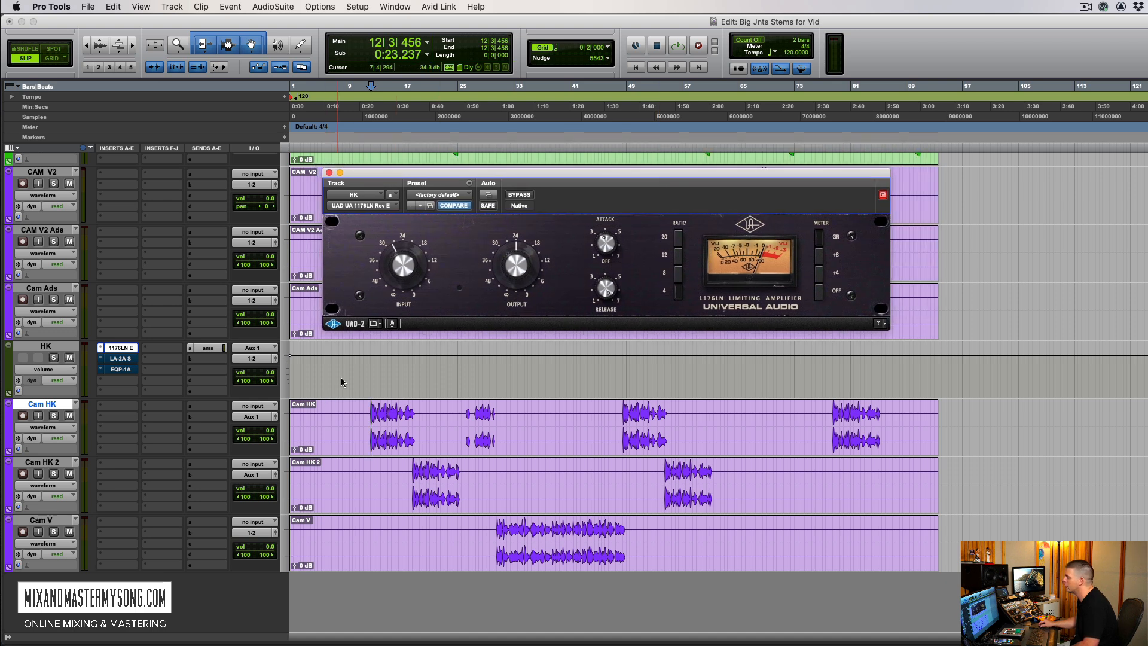
{"action": "key", "text": "space"}
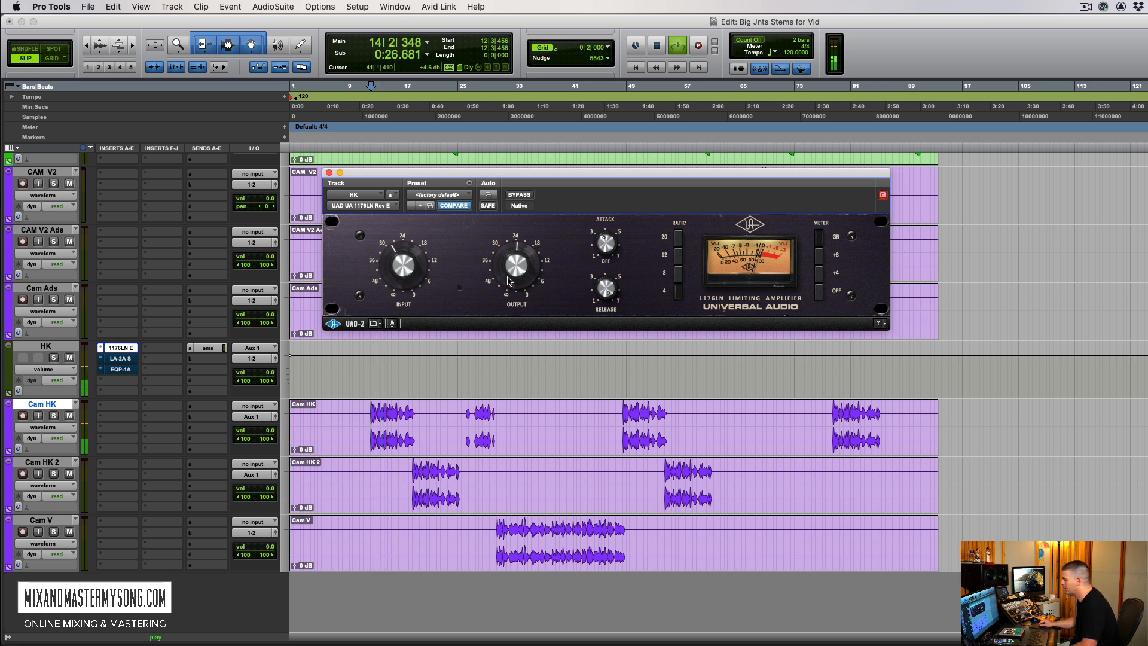
{"action": "left_click", "coordinate": [519, 194]}
{"action": "left_click", "coordinate": [519, 195]}
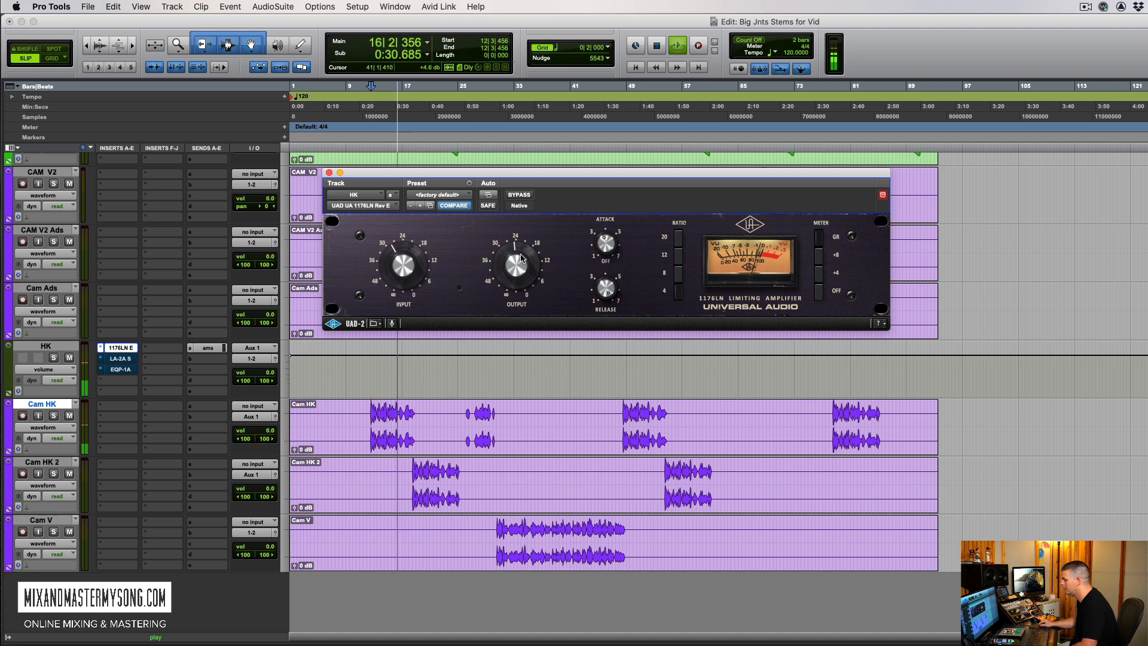
{"action": "left_click", "coordinate": [520, 197]}
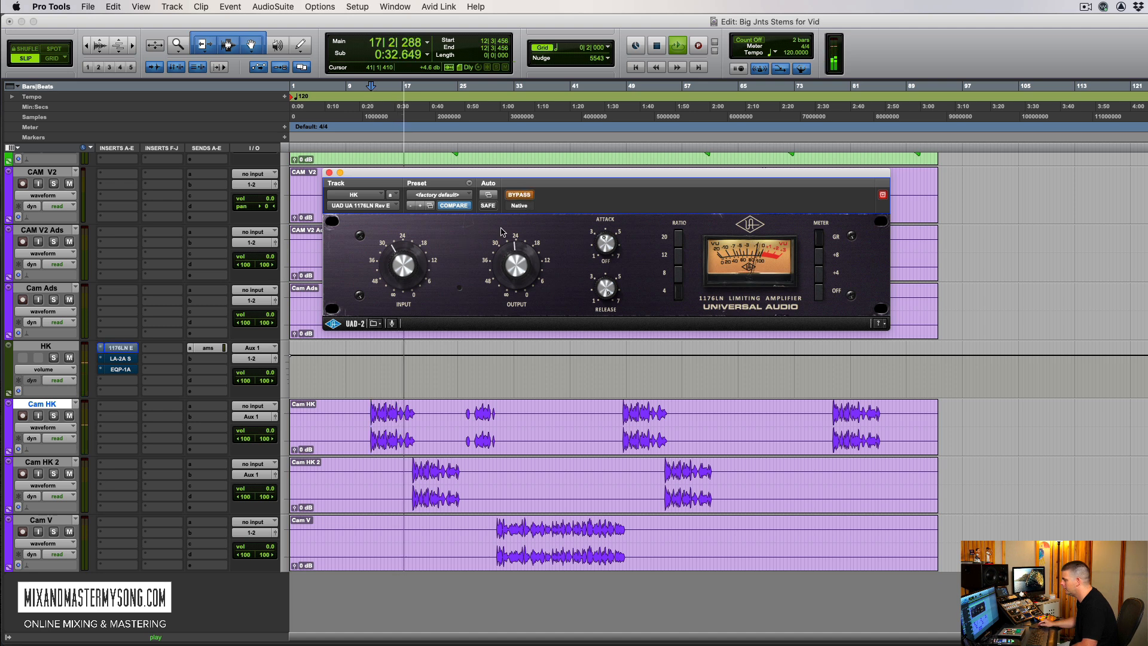
{"action": "left_click", "coordinate": [520, 195]}
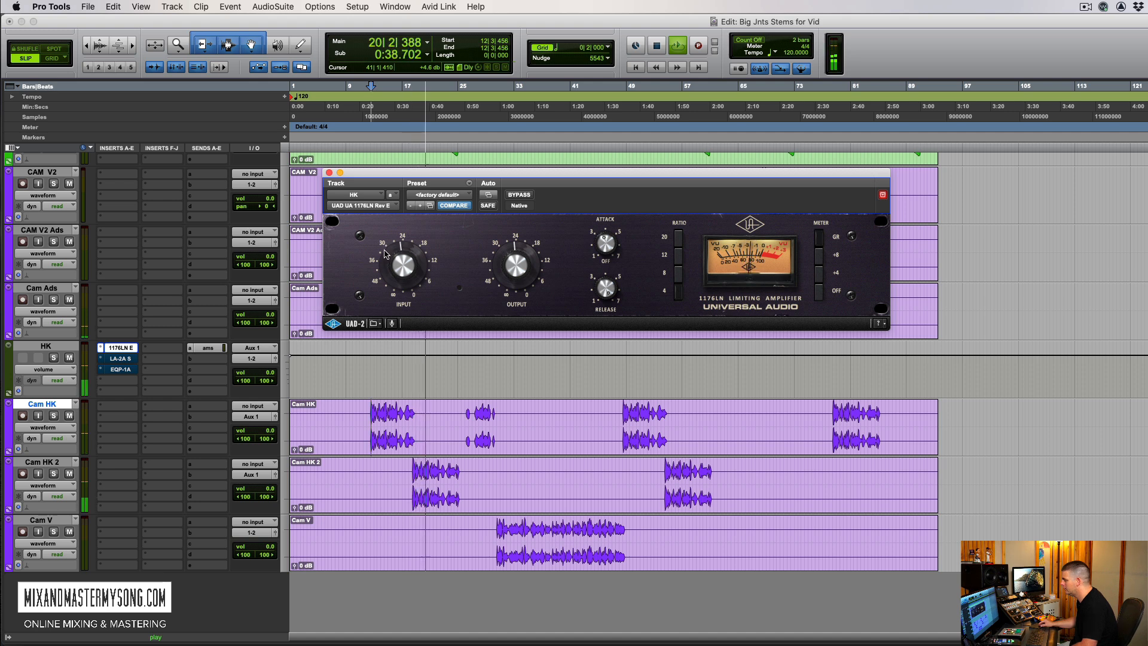
{"action": "left_click", "coordinate": [519, 194]}
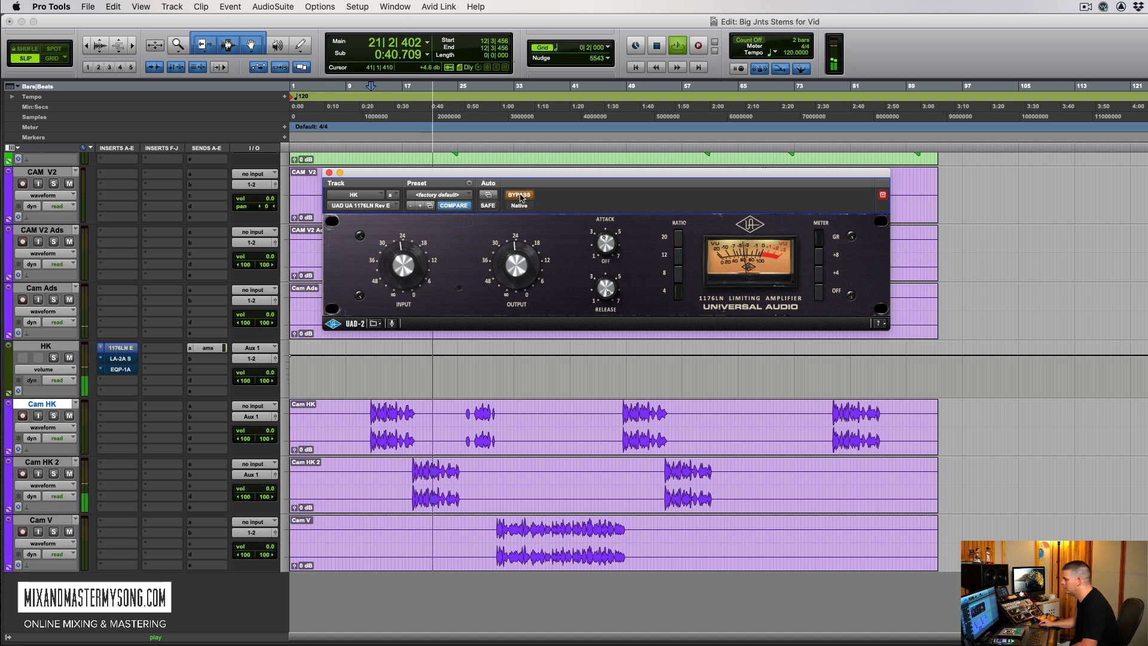
{"action": "left_click", "coordinate": [520, 195]}
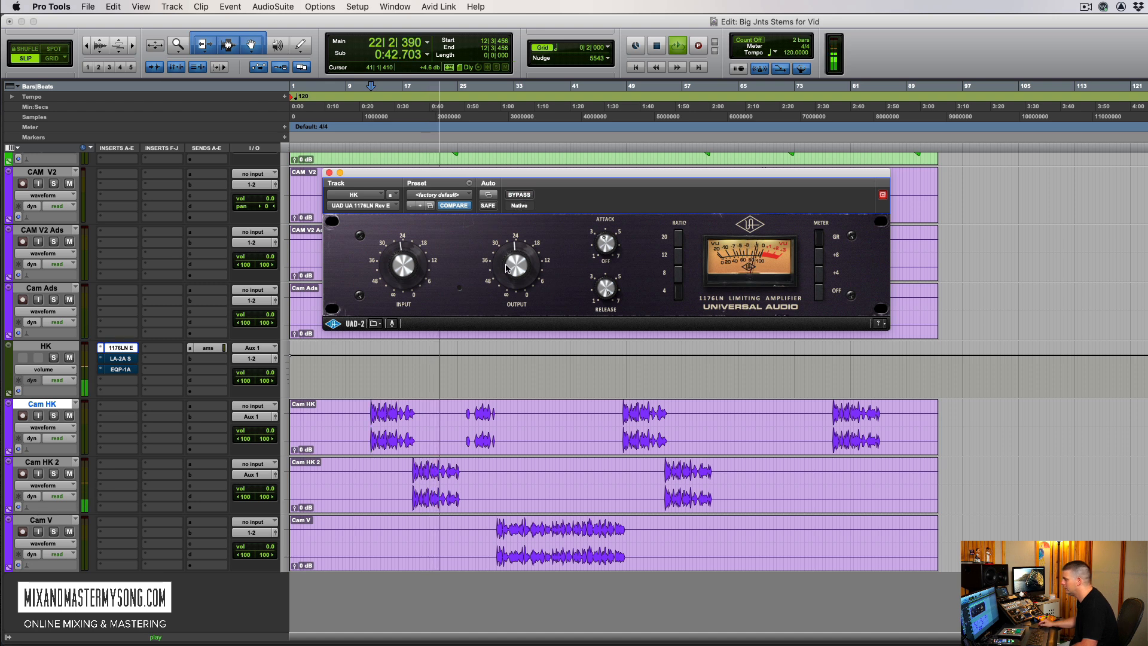
{"action": "left_click", "coordinate": [525, 195]}
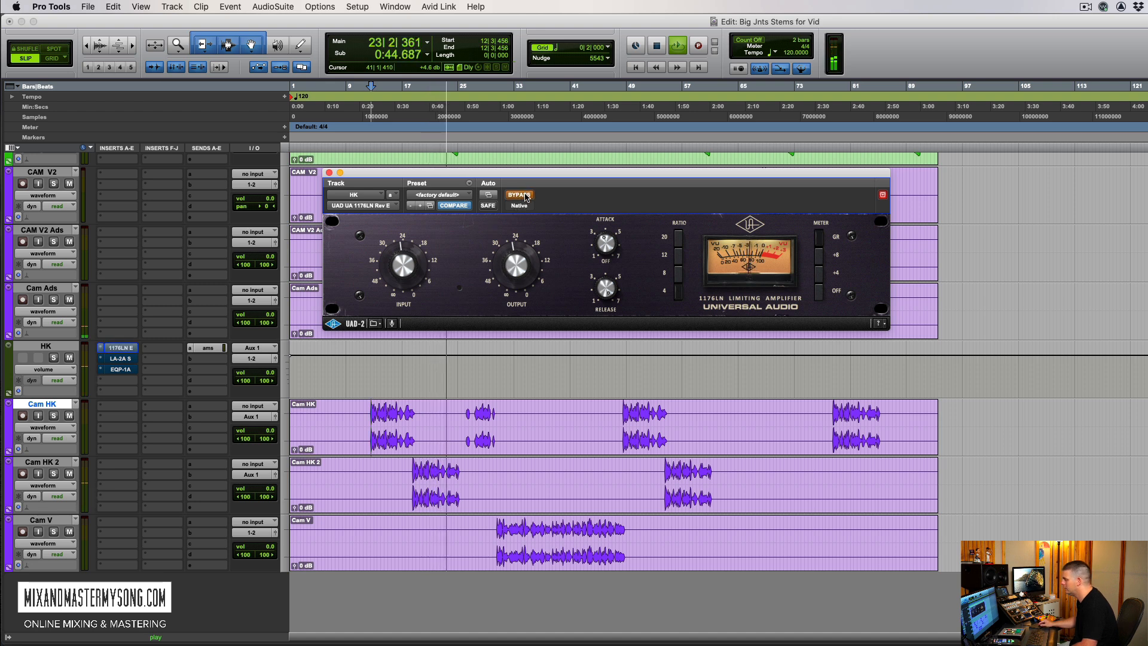
{"action": "left_click", "coordinate": [524, 196]}
{"action": "key", "text": "space"}
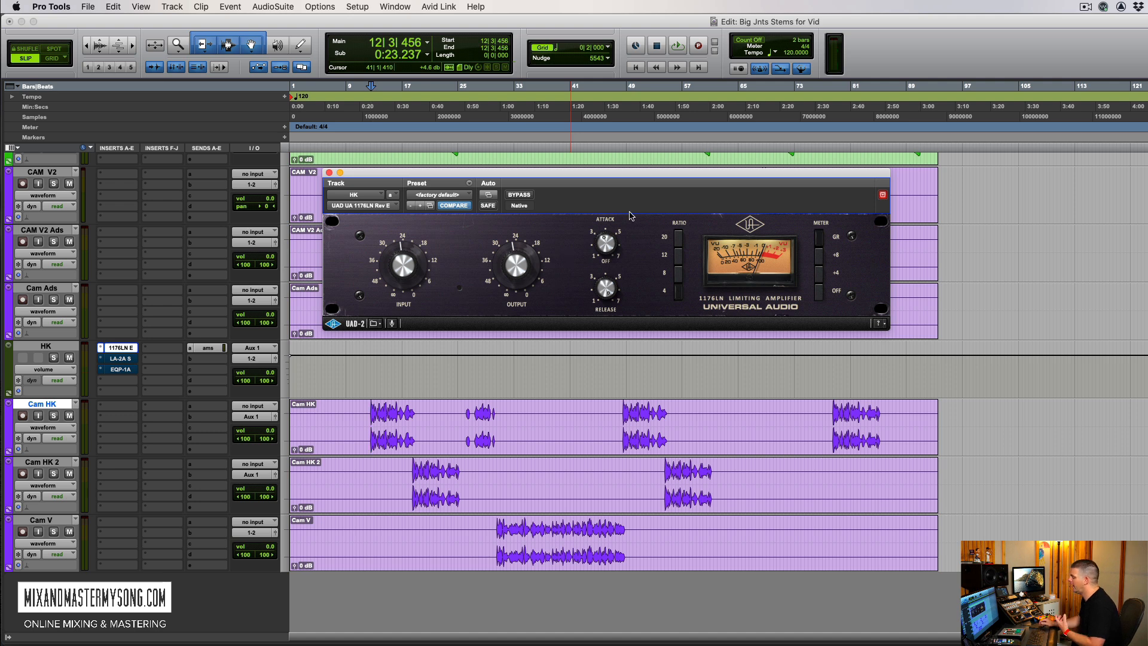
Open the LA-2A on the HK track, take it out of bypass and leave it in Limit mode after trying Comp.
{"action": "left_click_drag", "start_coordinate": [632, 174], "coordinate": [640, 172]}
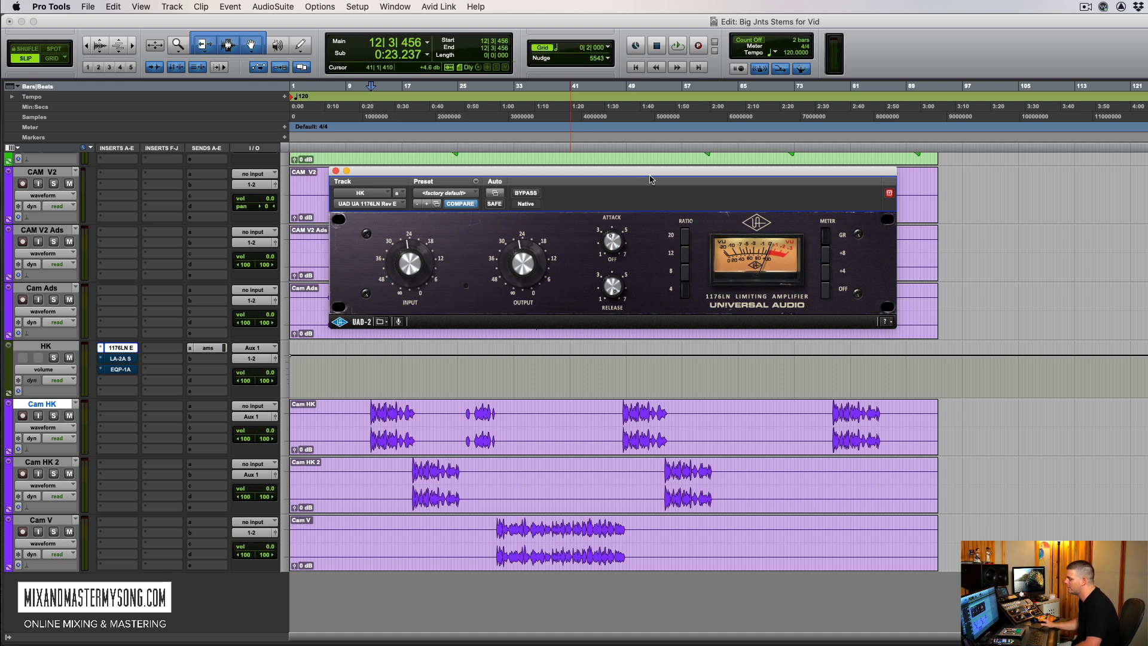
{"action": "left_click_drag", "start_coordinate": [650, 180], "coordinate": [687, 171]}
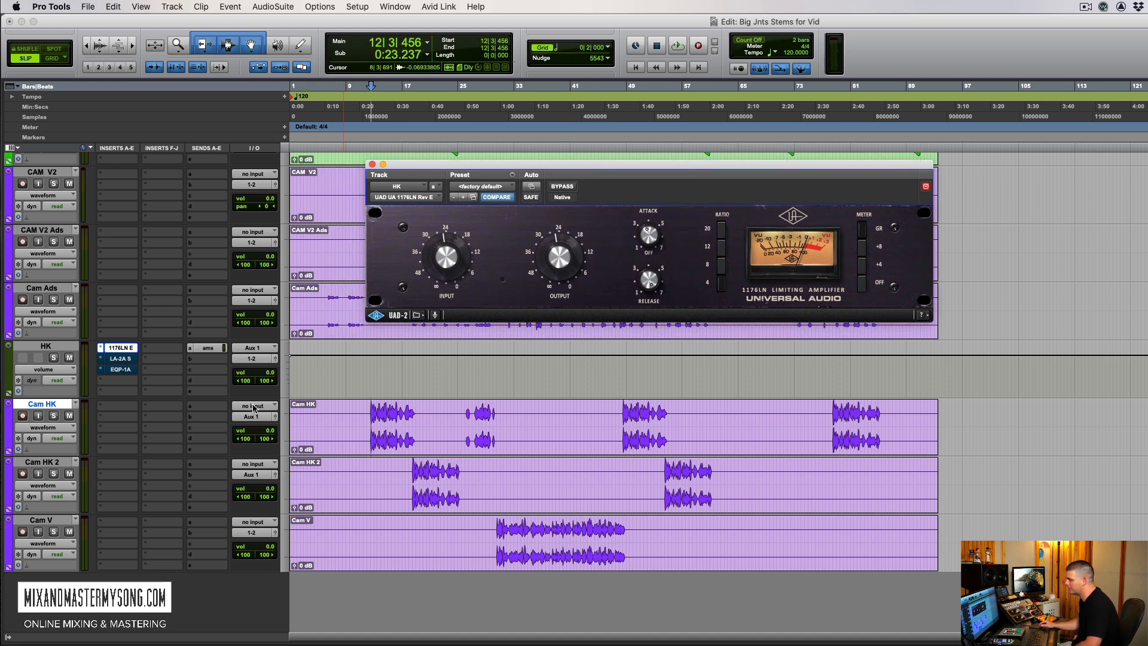
{"action": "left_click", "coordinate": [129, 358]}
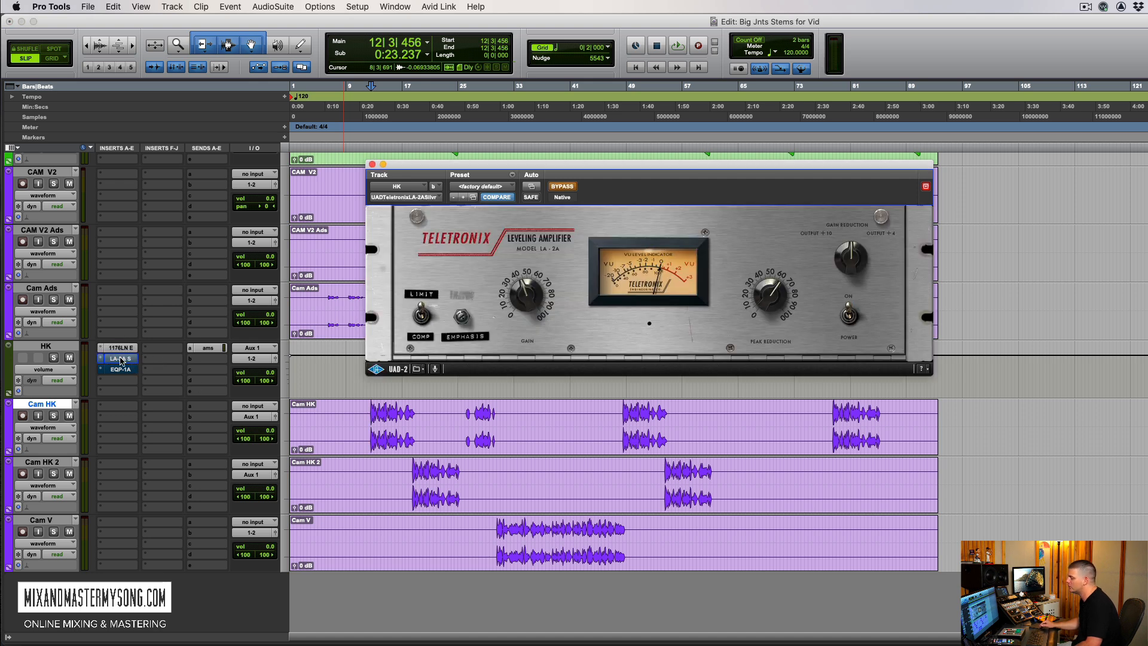
{"action": "left_click", "coordinate": [123, 359], "text": "super"}
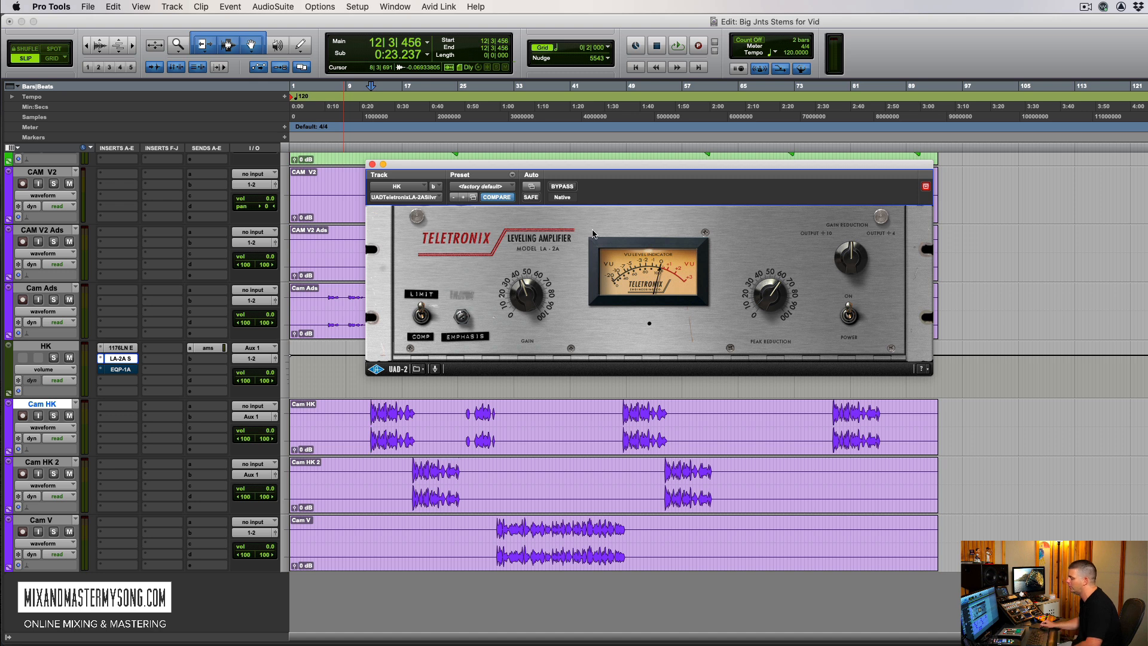
{"action": "left_click", "coordinate": [433, 337]}
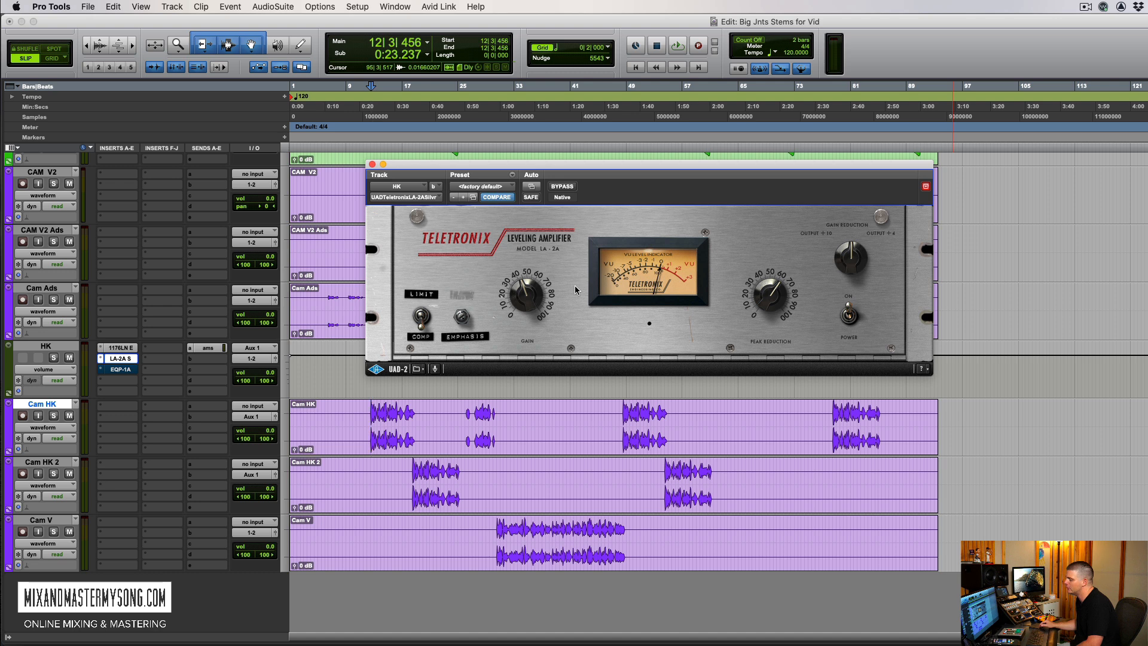
{"action": "left_click", "coordinate": [420, 308]}
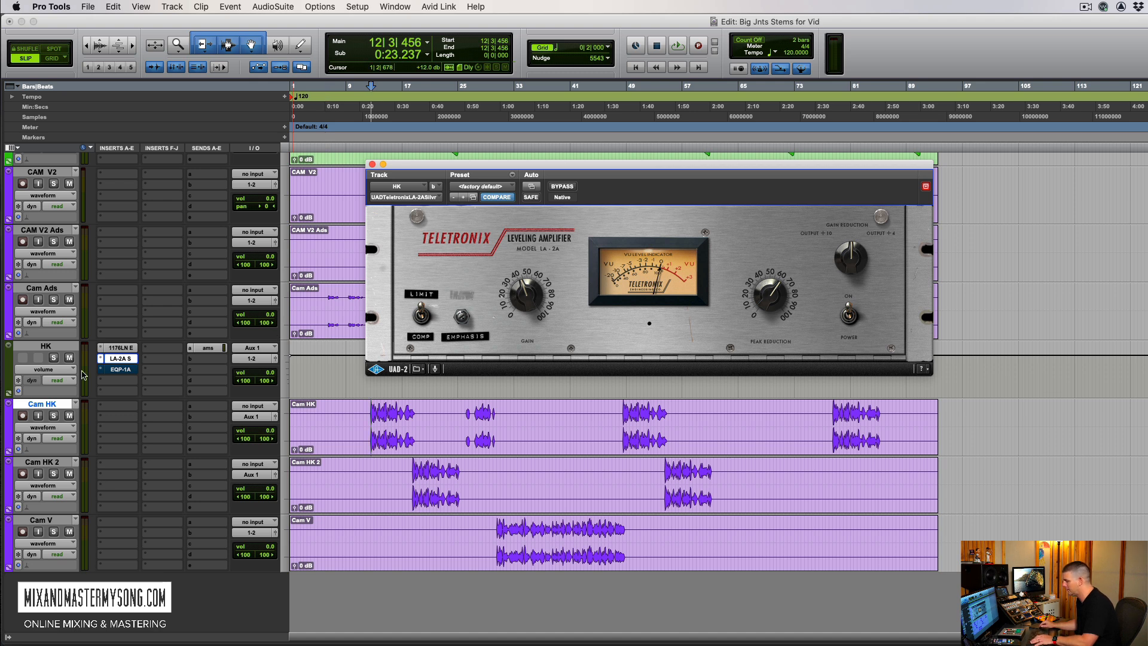
Play the hook vocals and compare the sound with the LA-2A bypassed and active.
{"action": "key", "text": "space"}
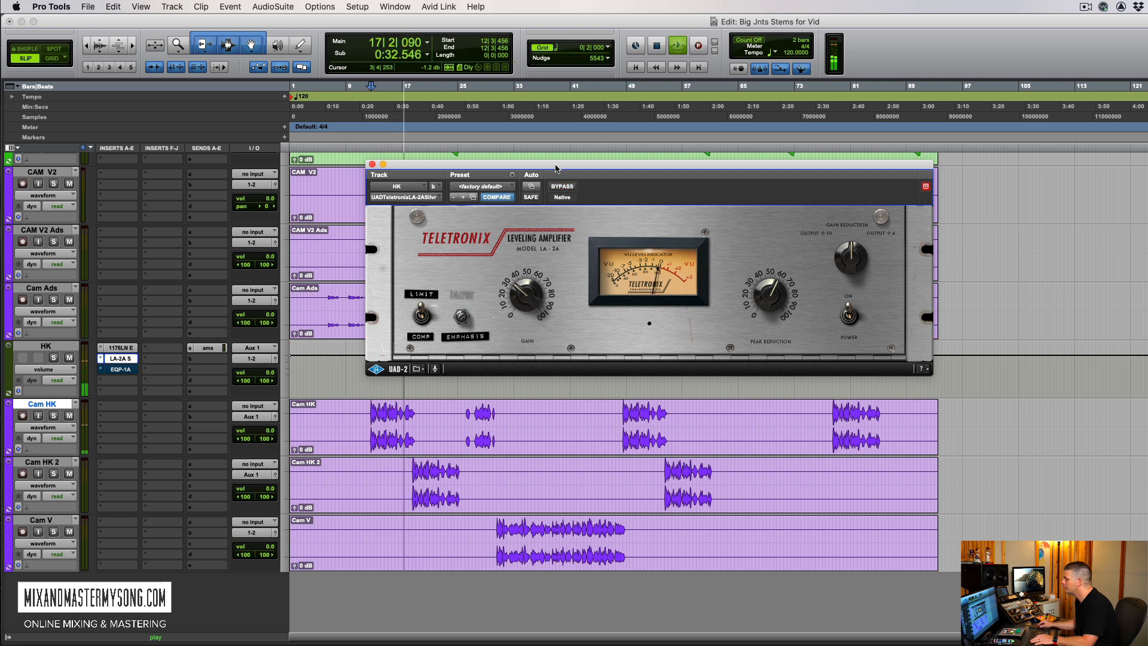
{"action": "left_click", "coordinate": [562, 186]}
{"action": "left_click", "coordinate": [562, 186]}
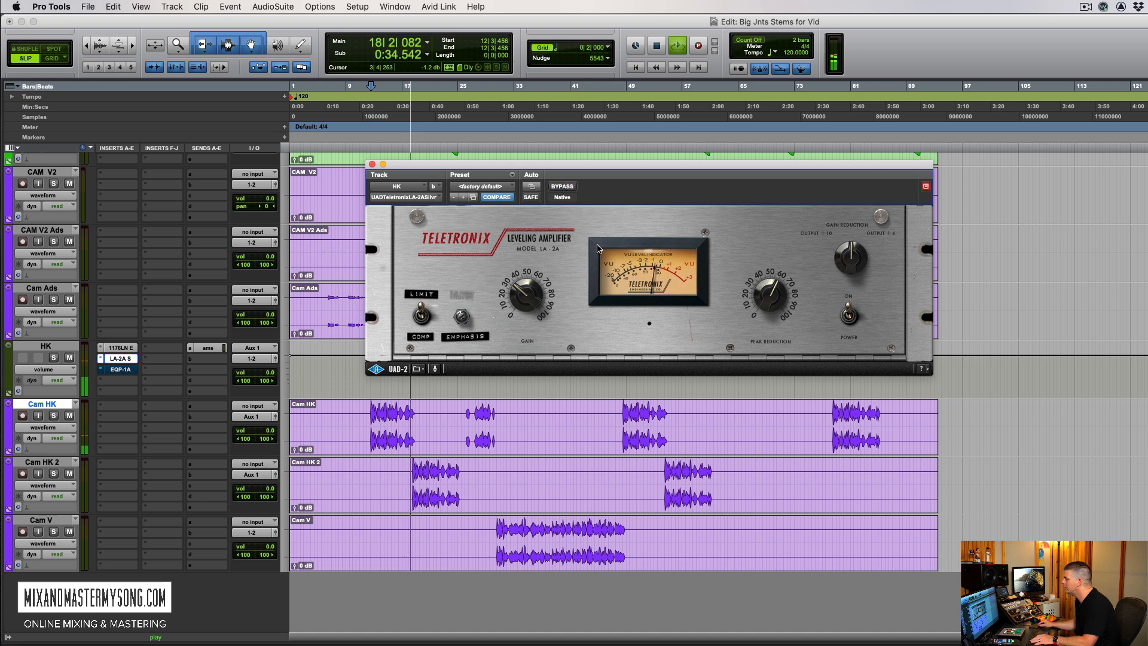
{"action": "left_click", "coordinate": [120, 359], "text": "super"}
{"action": "left_click", "coordinate": [120, 358], "text": "super"}
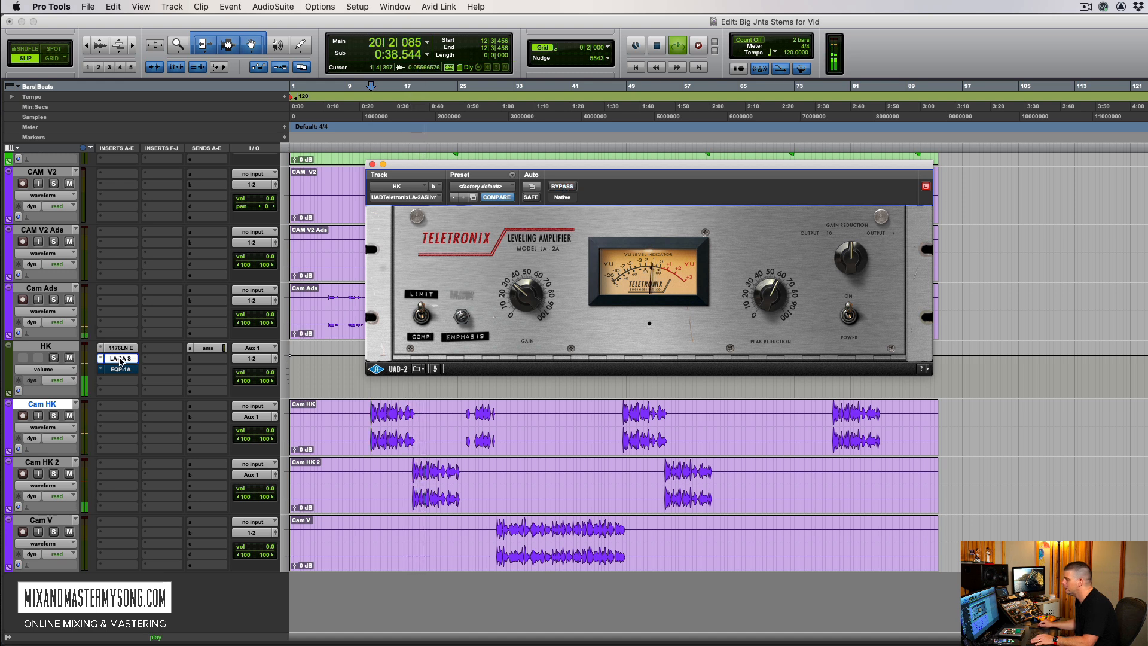
{"action": "left_click", "coordinate": [120, 358], "text": "super"}
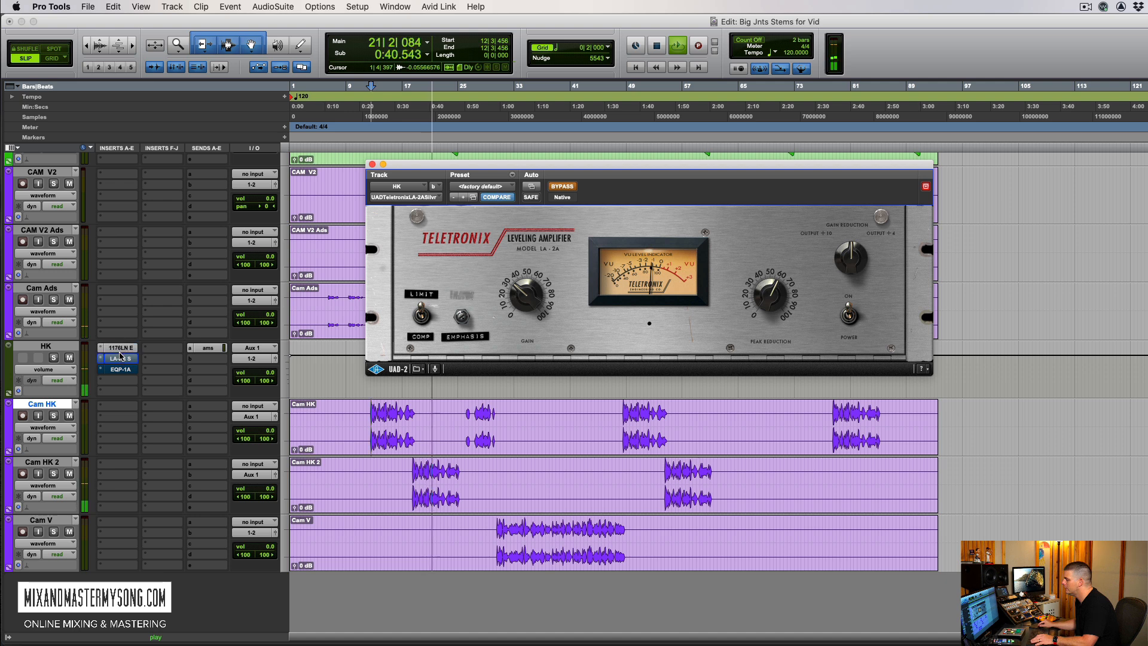
{"action": "left_click", "coordinate": [120, 358], "text": "super"}
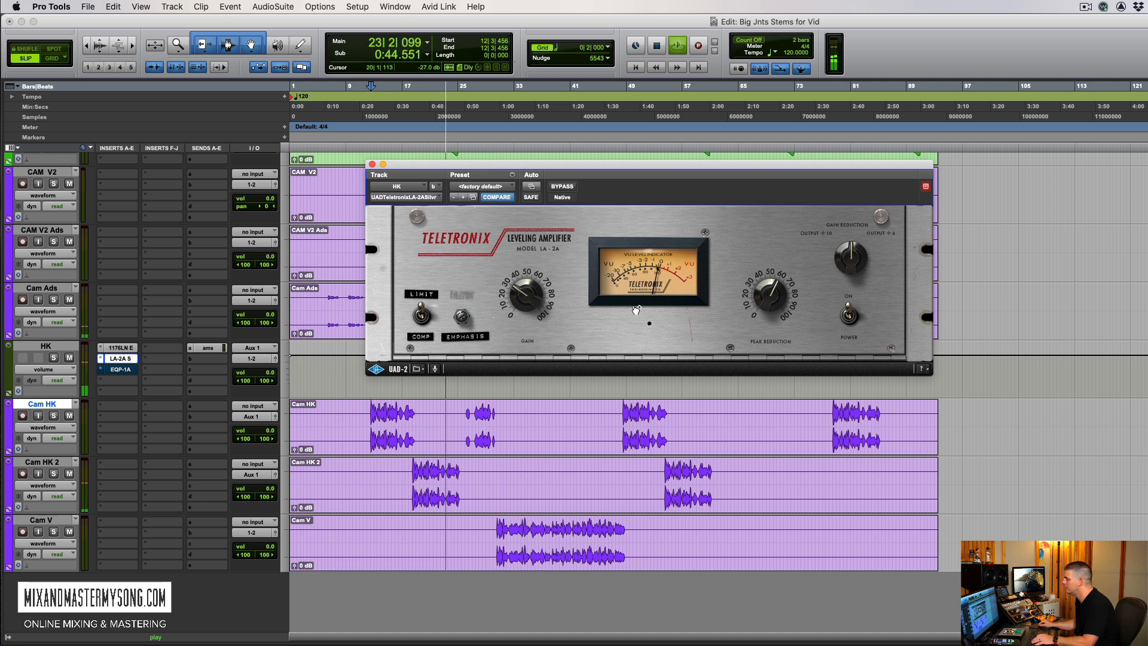
{"action": "key", "text": "space"}
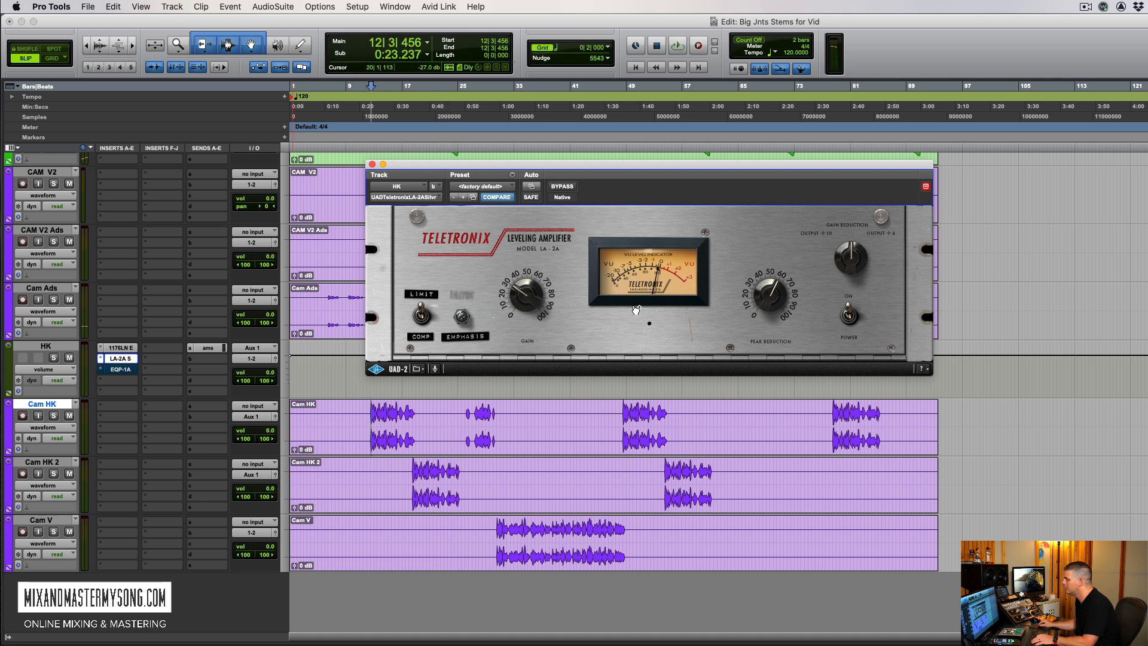
Bypass the 1176LN on the HK track, switch the LA-2A to Comp mode and audition the hook vocals.
{"action": "left_click", "coordinate": [123, 348], "text": "super"}
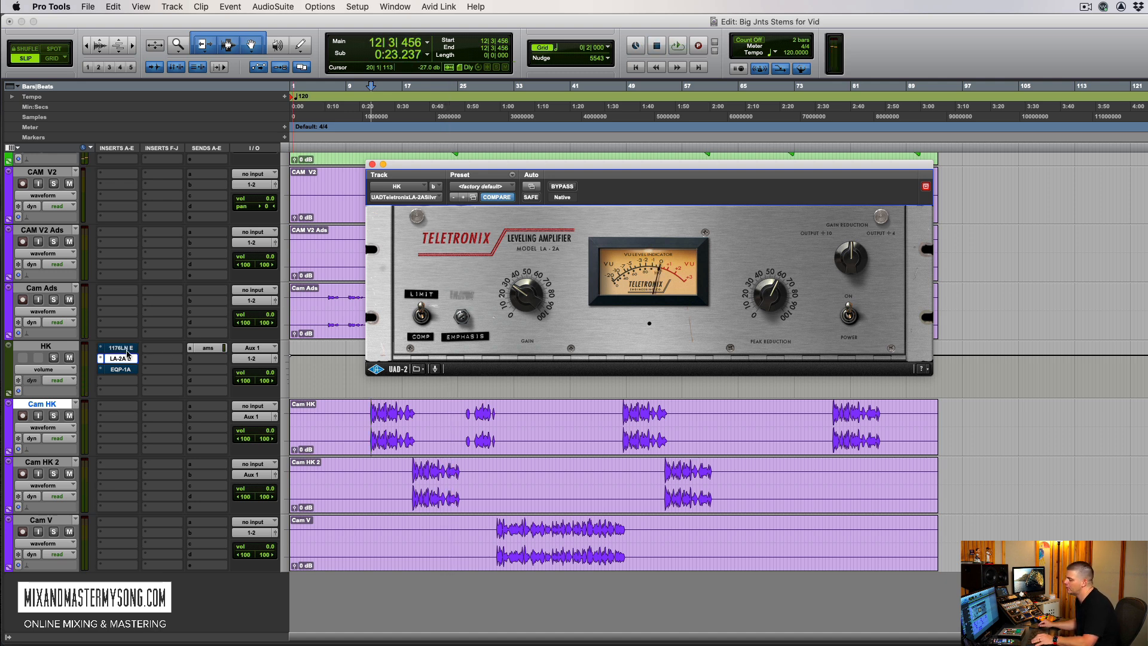
{"action": "left_click", "coordinate": [426, 347]}
{"action": "key", "text": "space"}
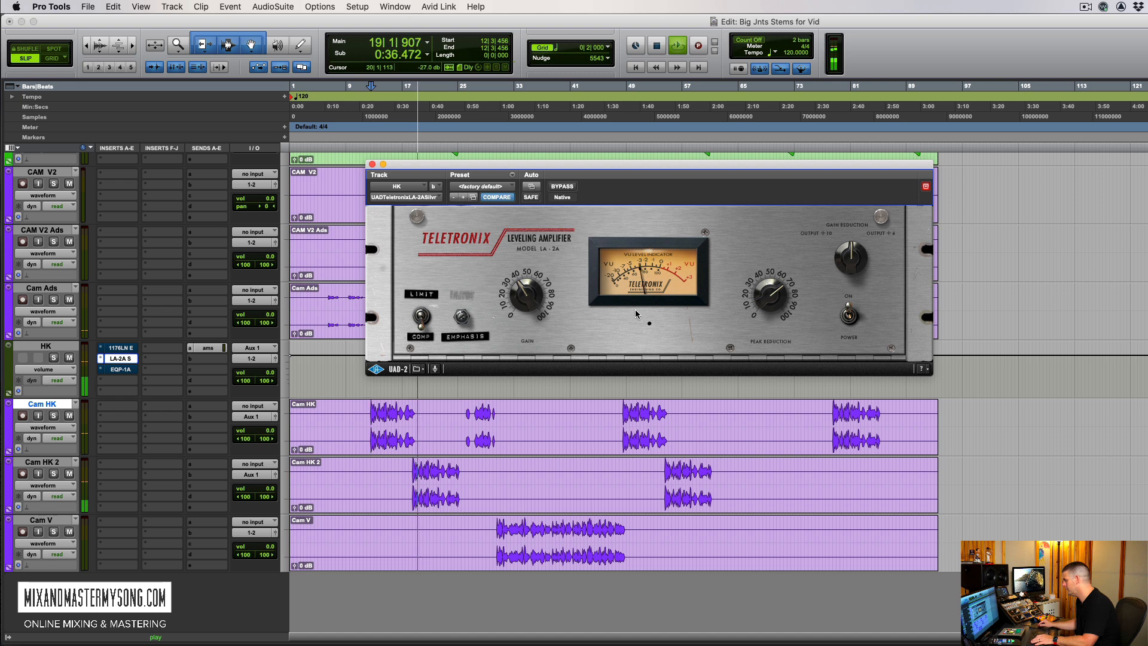
{"action": "key", "text": "space"}
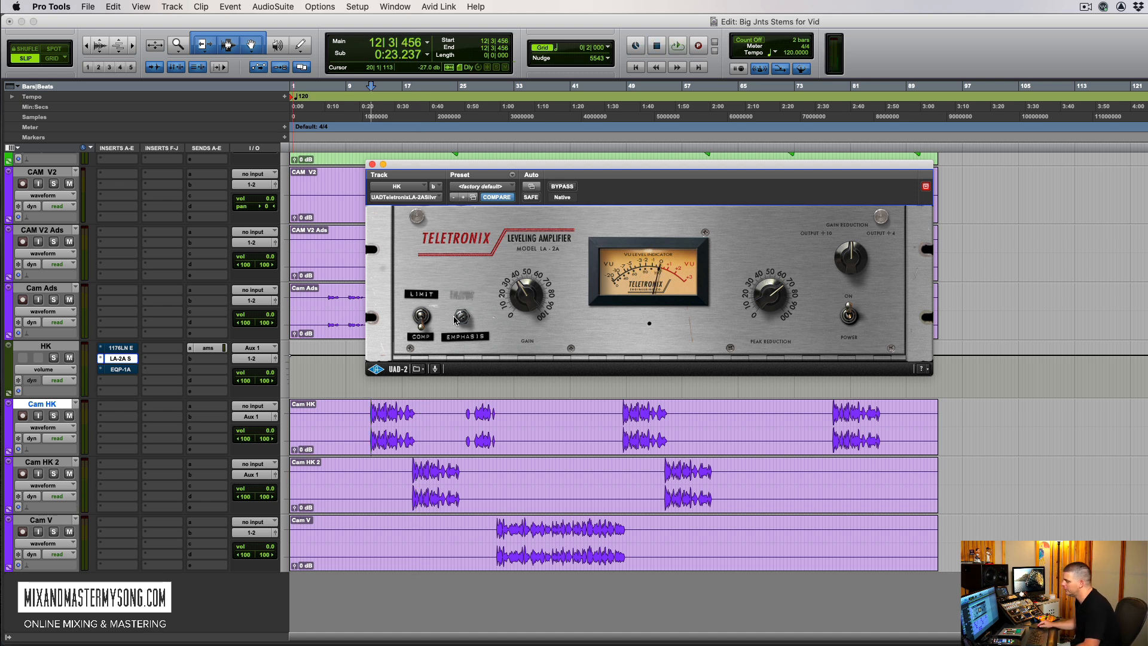
Bypass the LA-2A on the HK track, then open the Pultec EQP-1A and activate it alongside the 1176LN.
{"action": "left_click", "coordinate": [118, 359], "text": "super"}
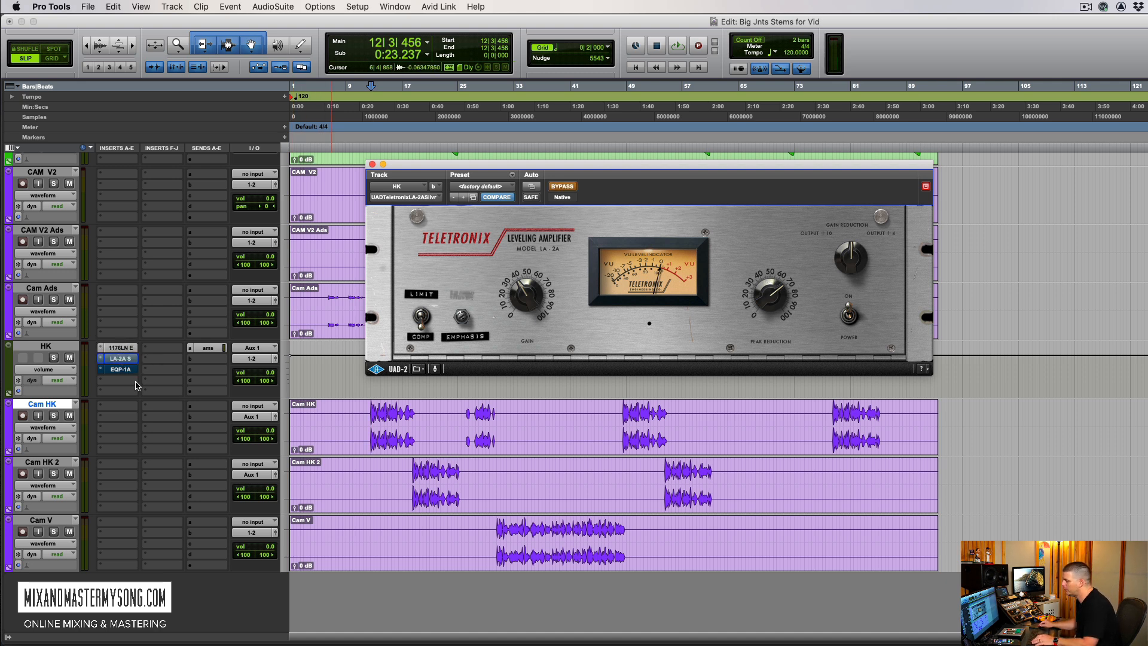
{"action": "left_click", "coordinate": [122, 370]}
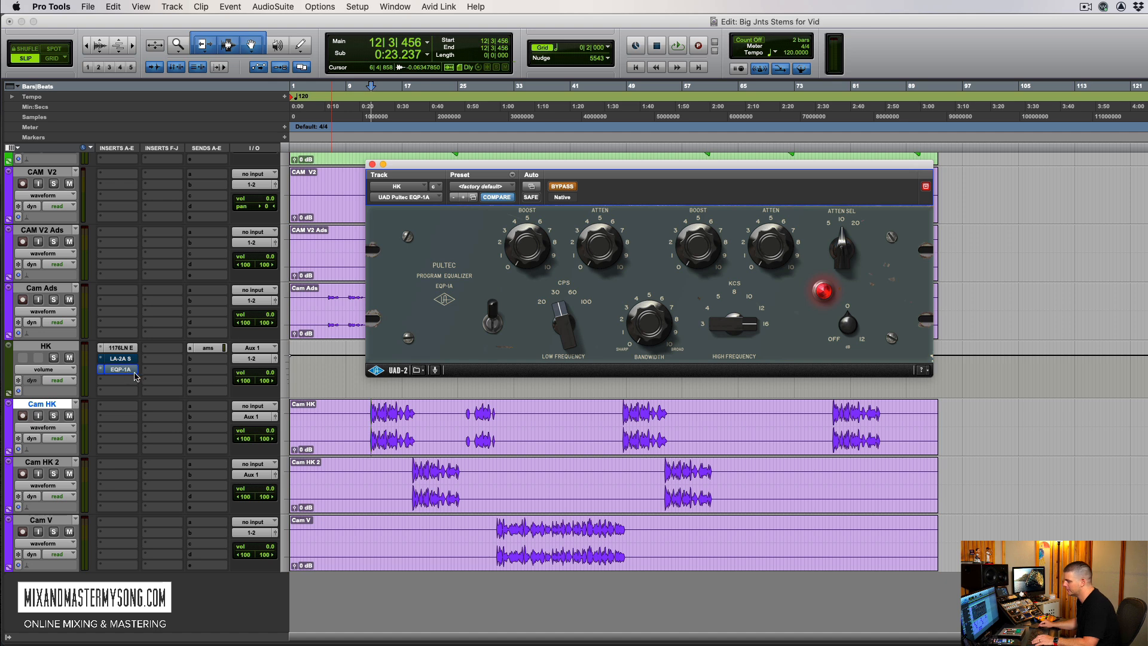
{"action": "left_click", "coordinate": [121, 370], "text": "super"}
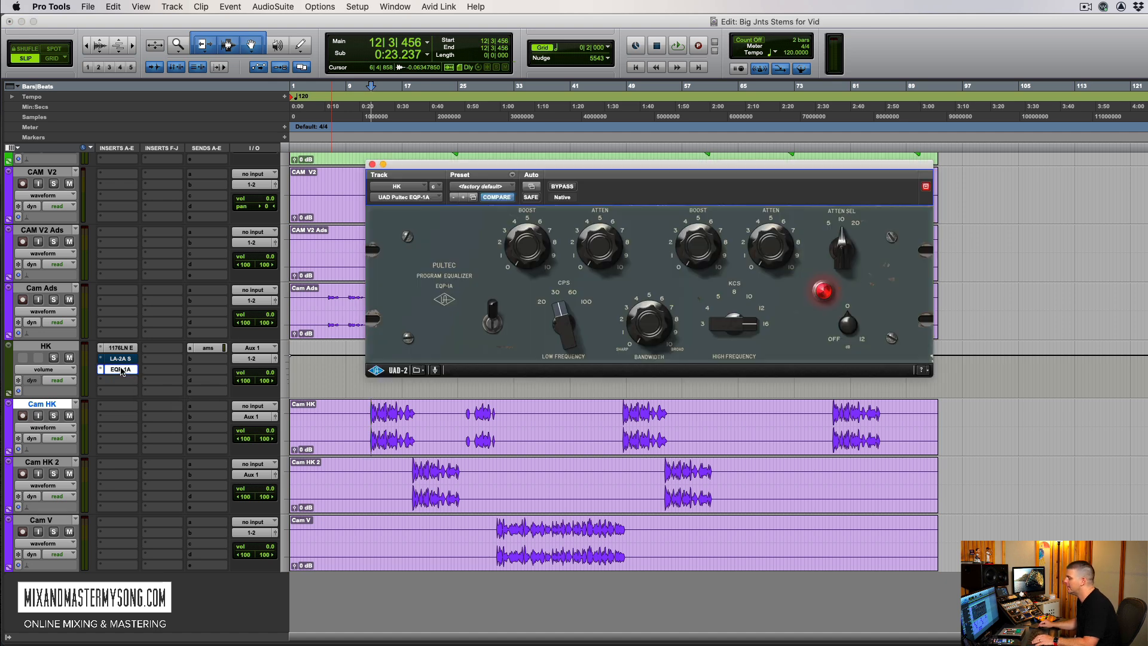
{"action": "left_click_drag", "start_coordinate": [626, 178], "coordinate": [590, 191]}
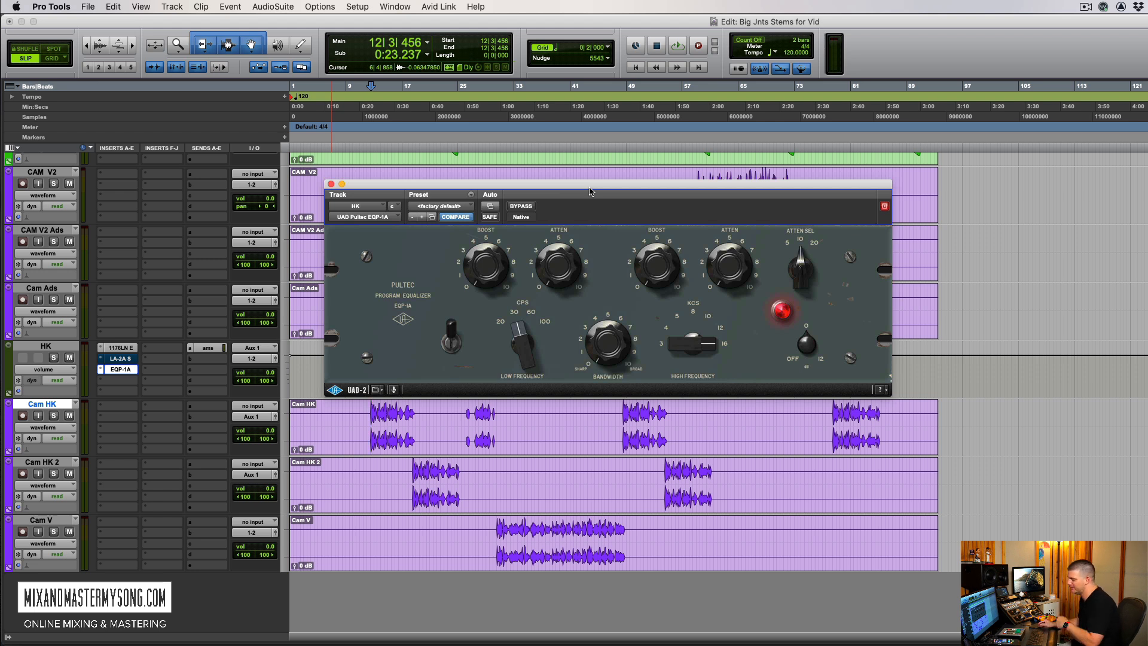
{"action": "left_click_drag", "start_coordinate": [591, 191], "coordinate": [595, 175]}
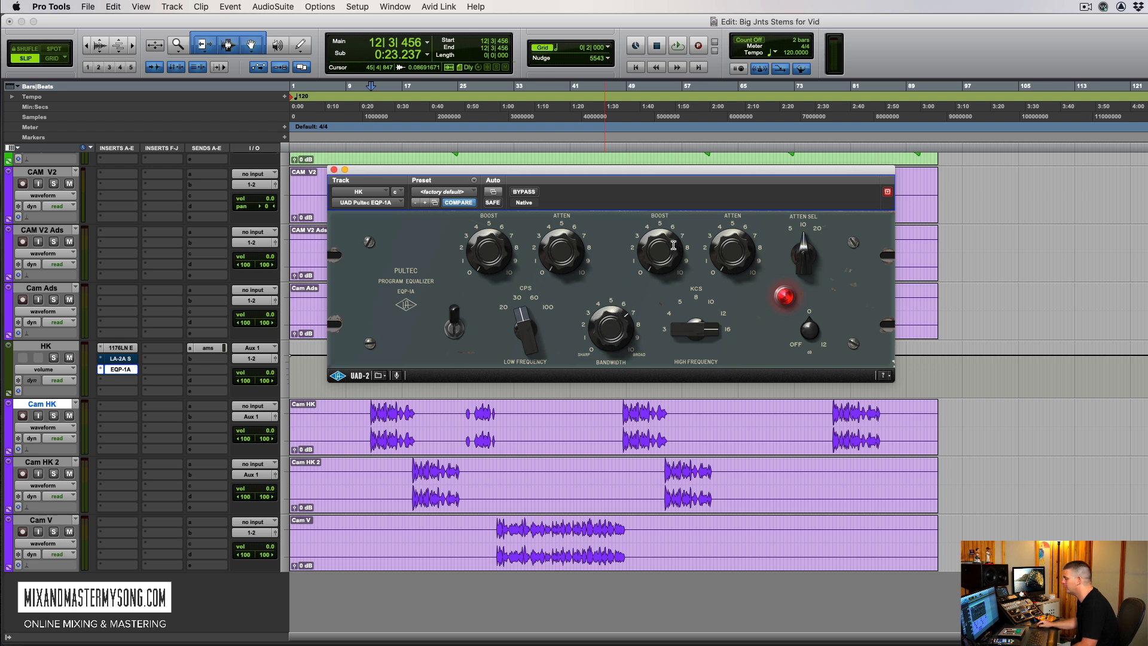
During playback of the hook vocals, set the EQP-1A's high frequency to 12 KCS and its low frequency to 100 CPS.
{"action": "mouse_move", "coordinate": [692, 337]}
{"action": "left_mouse_down"}
{"action": "mouse_move", "coordinate": [690, 361]}
{"action": "mouse_move", "coordinate": [686, 327]}
{"action": "left_mouse_up"}
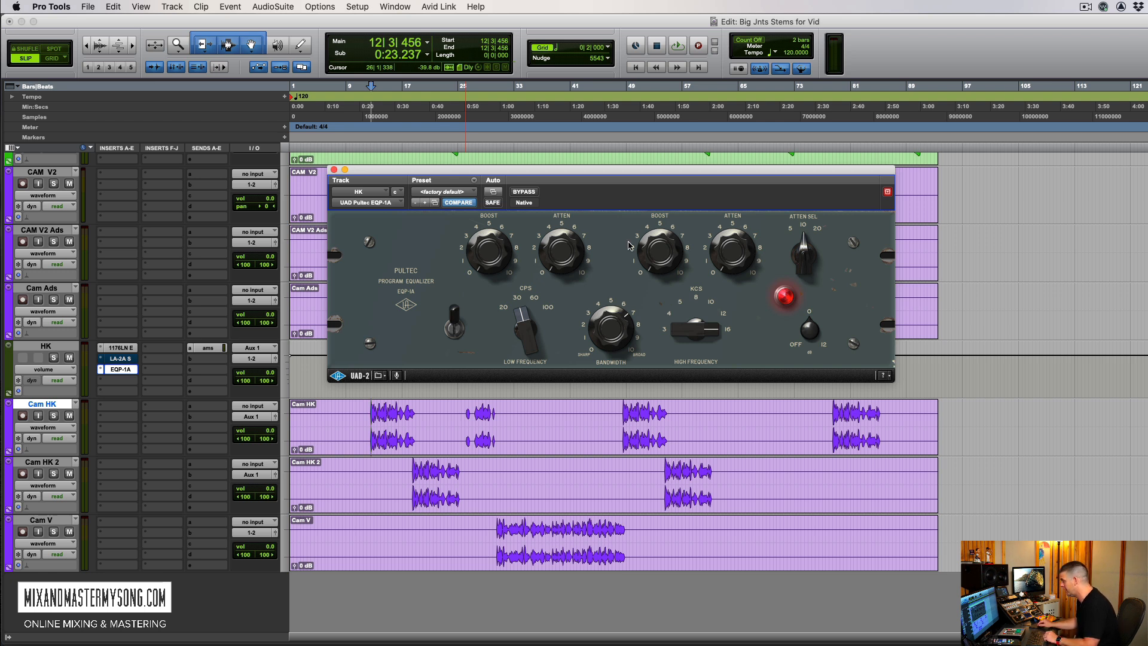
{"action": "key", "text": "space"}
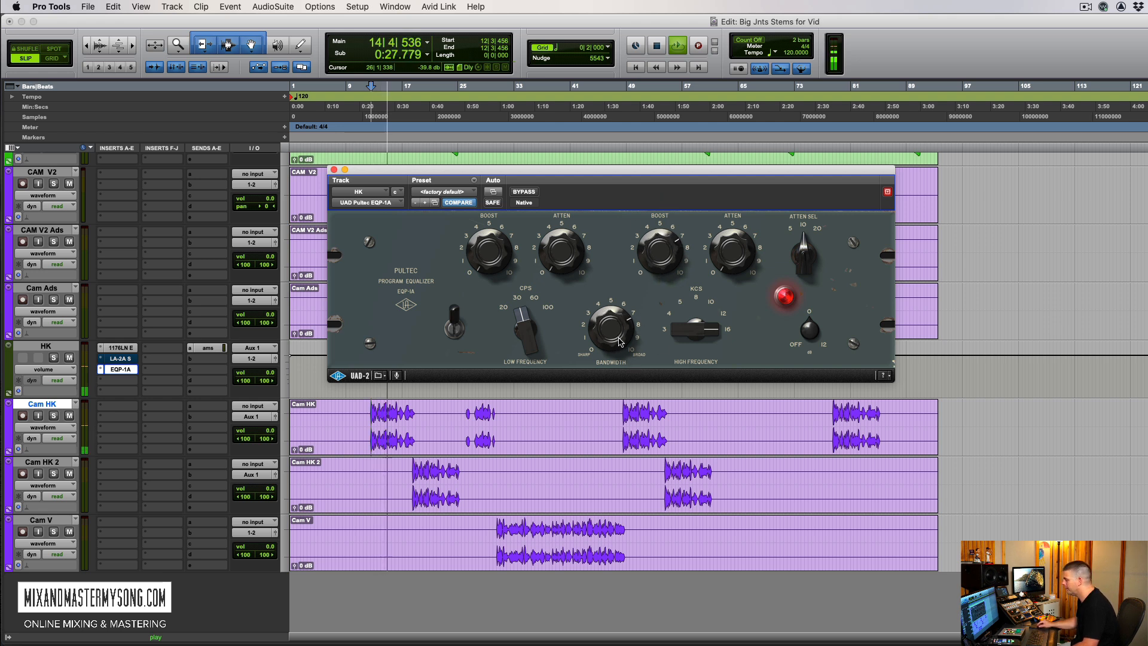
{"action": "left_click_drag", "start_coordinate": [718, 340], "coordinate": [711, 363]}
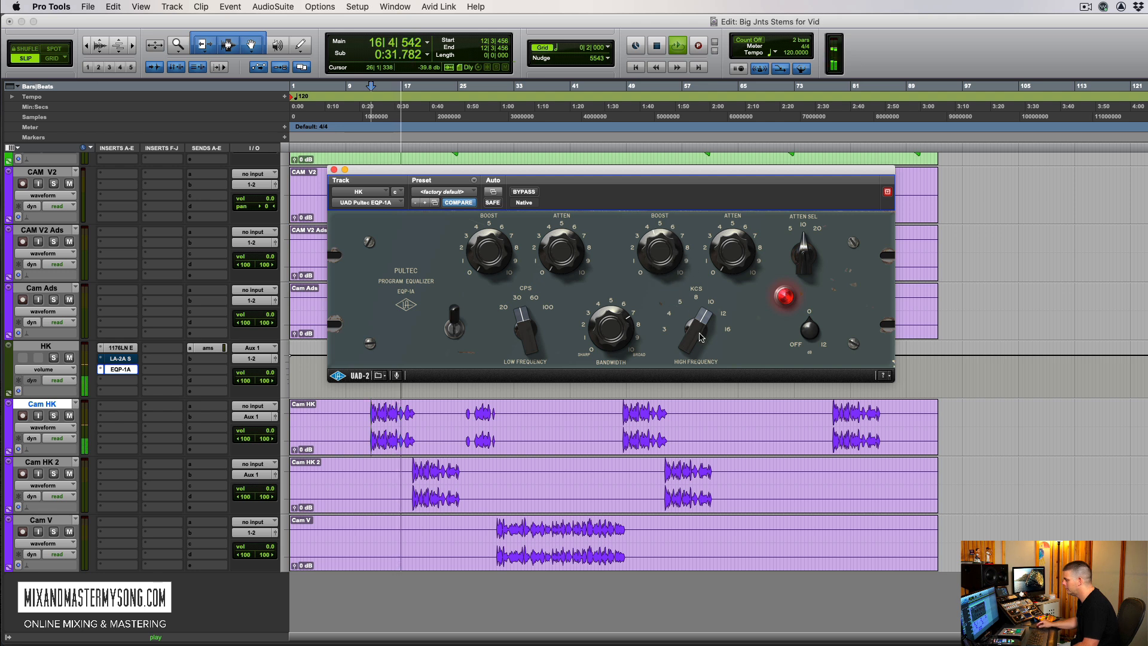
{"action": "left_click_drag", "start_coordinate": [701, 338], "coordinate": [694, 309]}
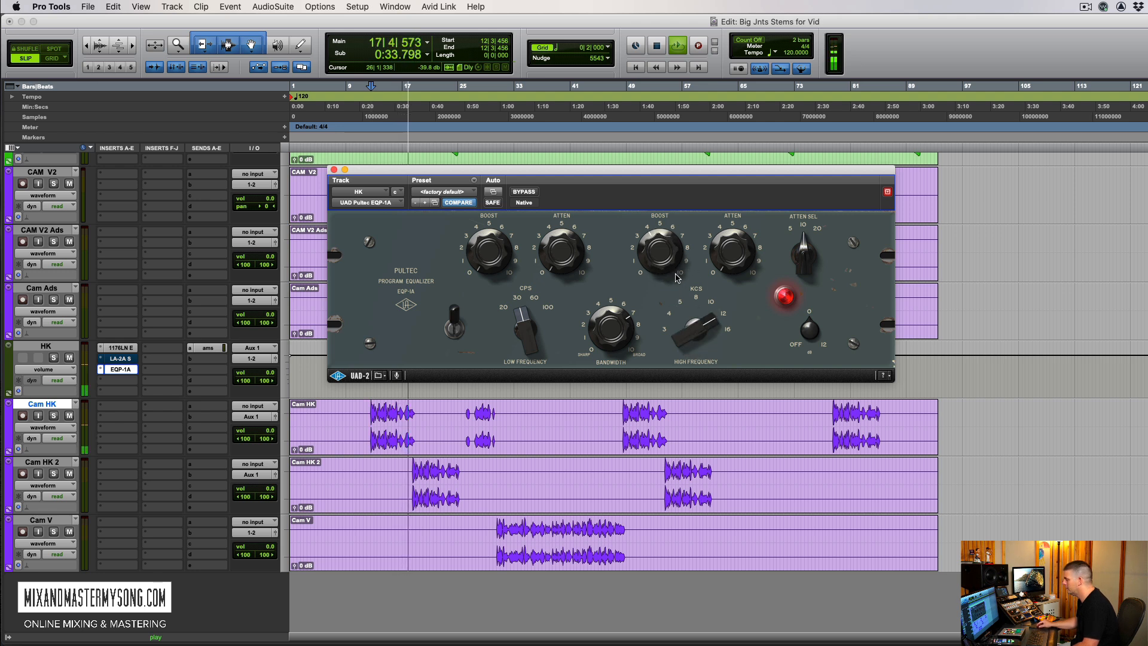
{"action": "left_click_drag", "start_coordinate": [525, 329], "coordinate": [526, 312]}
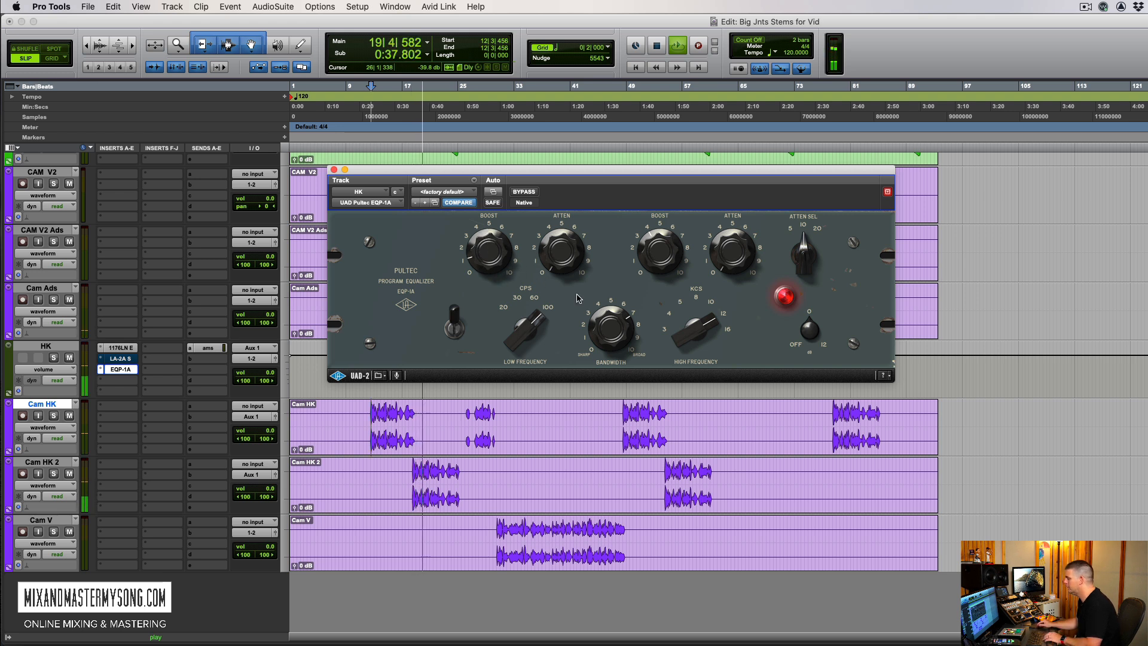
{"action": "key", "text": "space"}
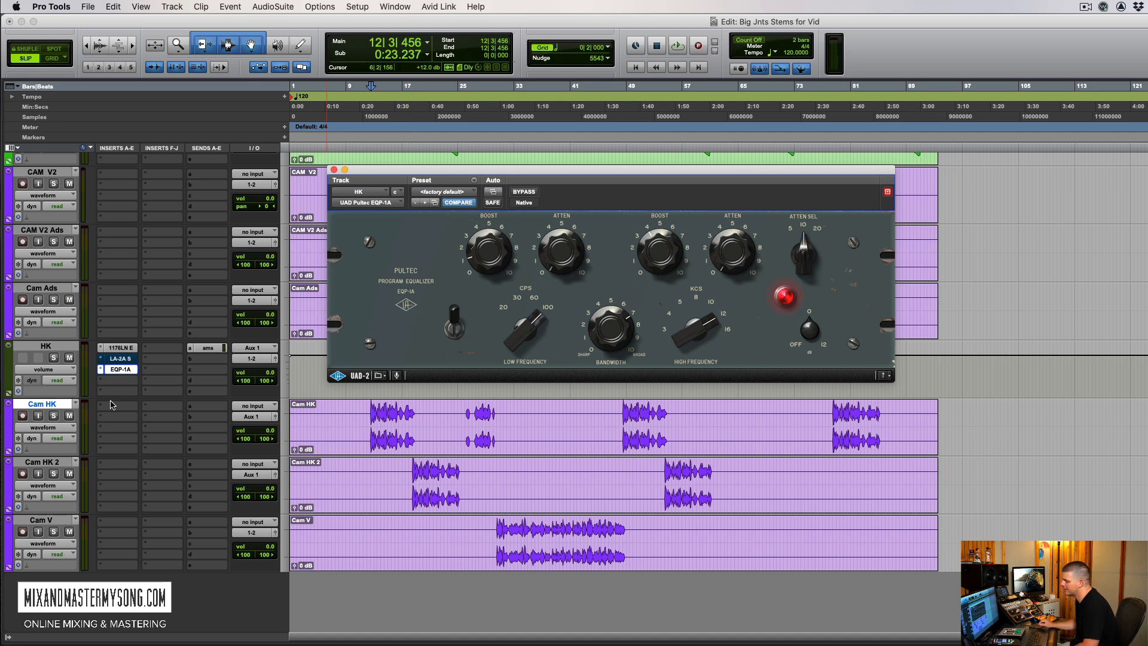
Close the EQP-1A, open the HK track's ams send and the AMS RMX16 reverb, and arrange both windows side by side.
{"action": "left_click", "coordinate": [113, 378]}
{"action": "left_click", "coordinate": [73, 372]}
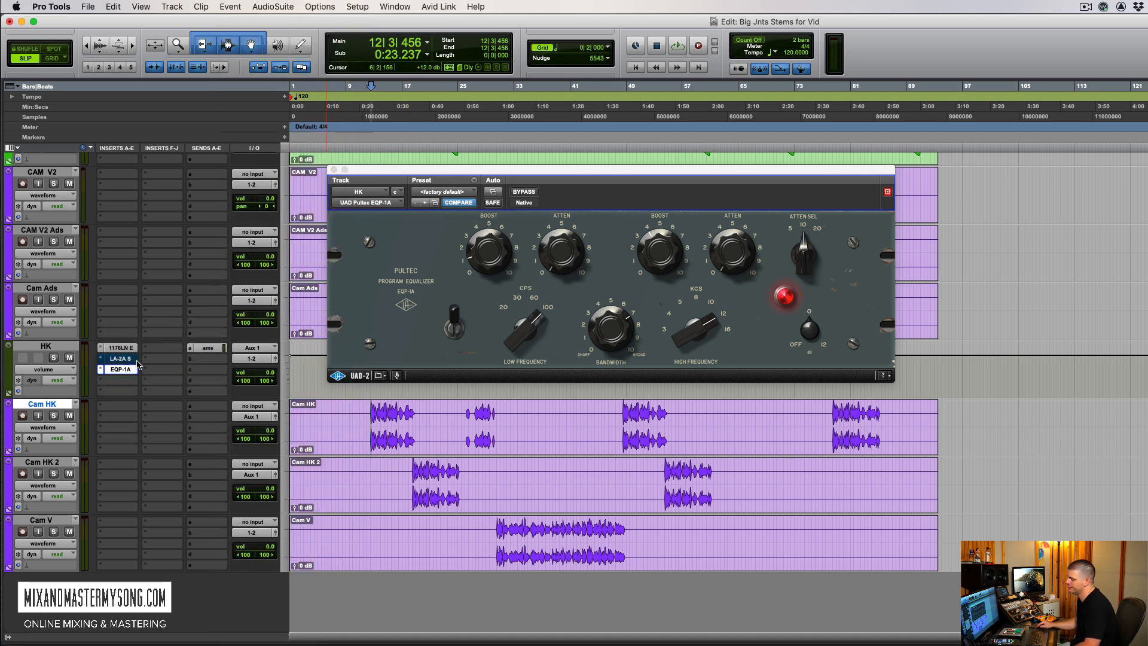
{"action": "left_click", "coordinate": [116, 369]}
{"action": "left_click", "coordinate": [209, 349]}
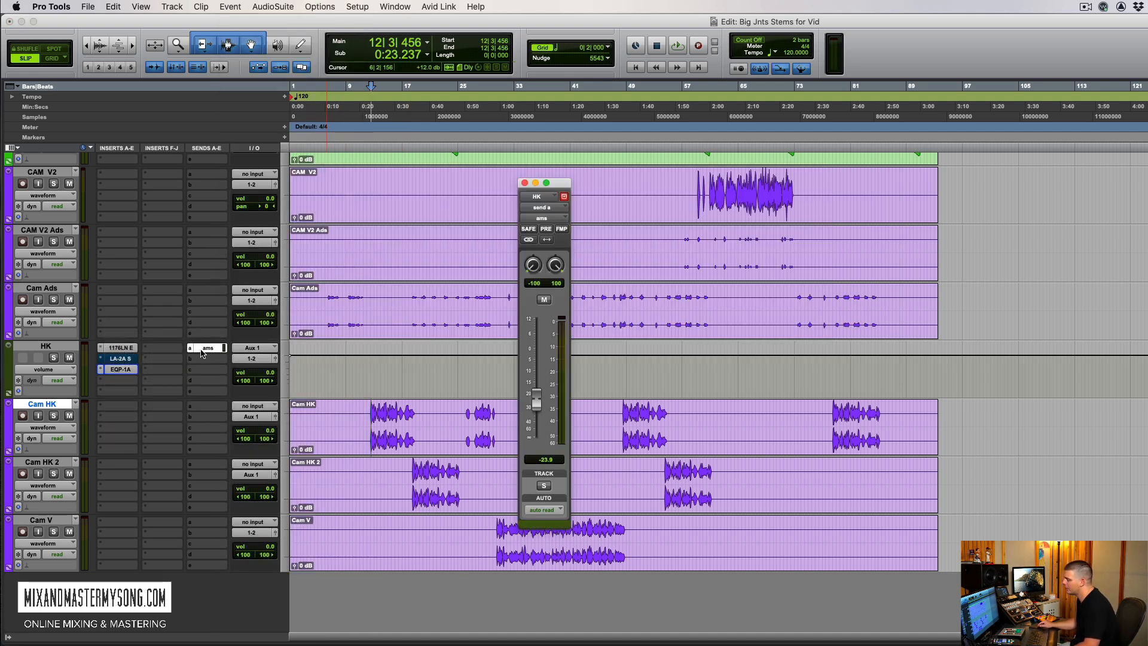
{"action": "left_click", "coordinate": [200, 349]}
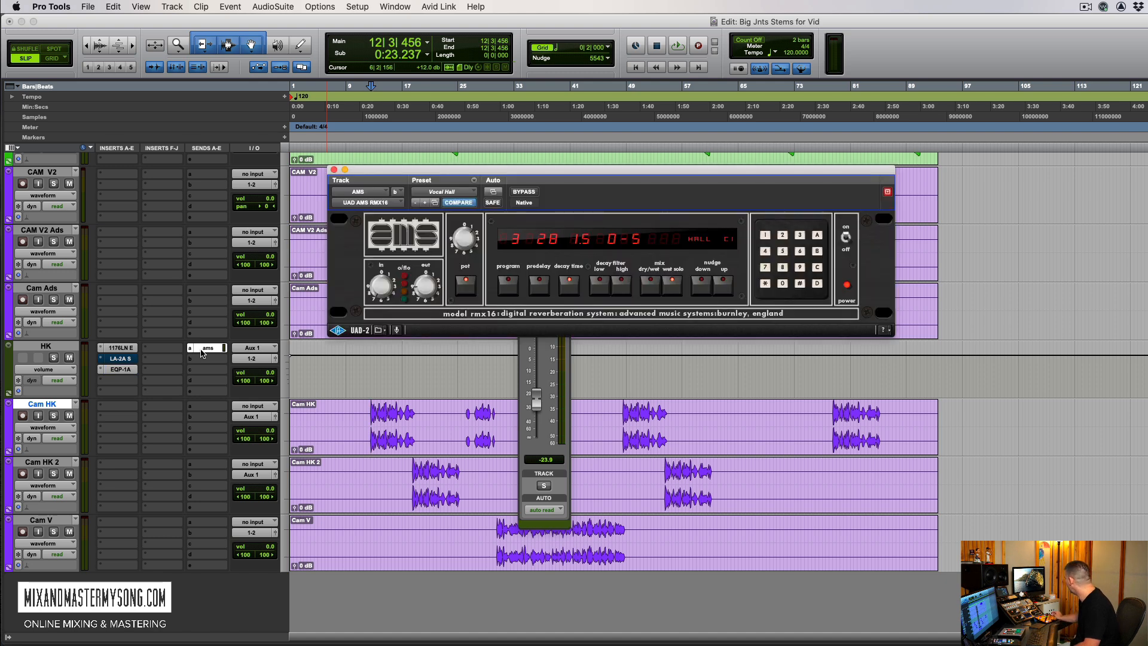
{"action": "left_click_drag", "start_coordinate": [579, 171], "coordinate": [692, 109]}
{"action": "left_click", "coordinate": [540, 351]}
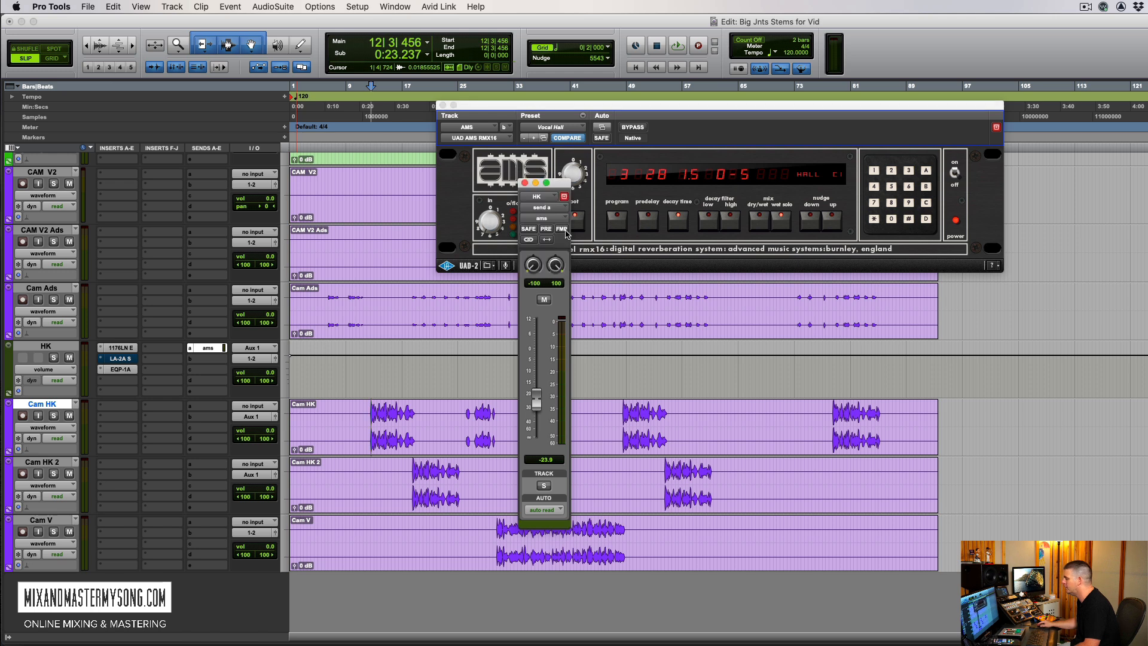
{"action": "left_click_drag", "start_coordinate": [561, 186], "coordinate": [409, 160]}
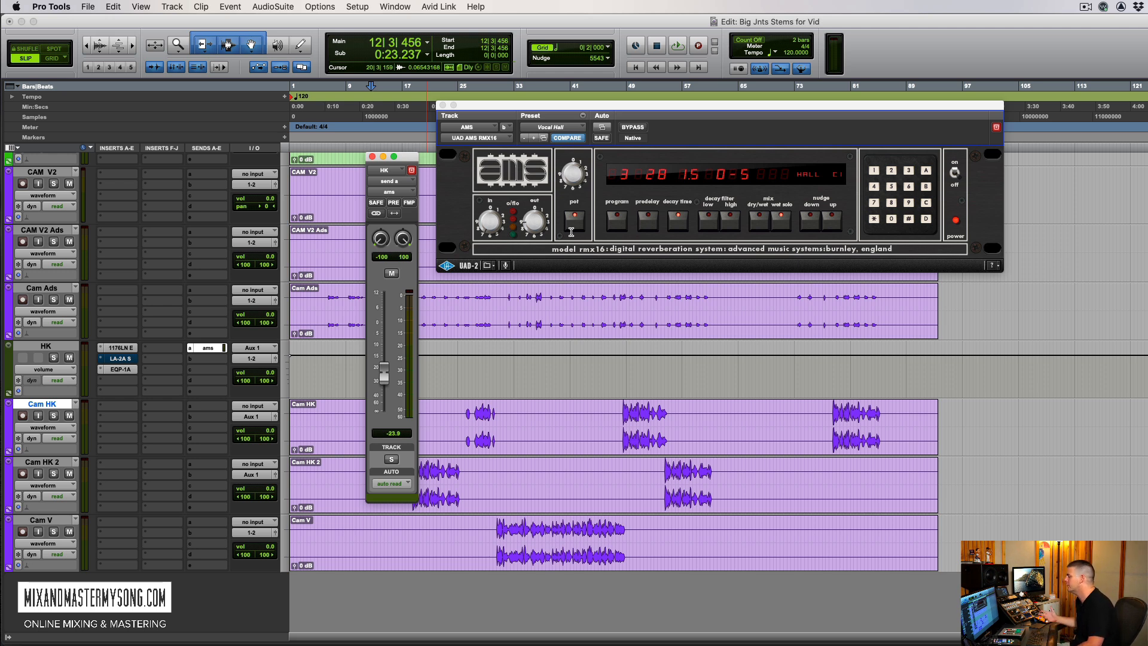
On the AMS RMX16, set the decay time to 1.3, the high decay filter to -4 and the predelay to 0.
{"action": "left_click", "coordinate": [643, 227]}
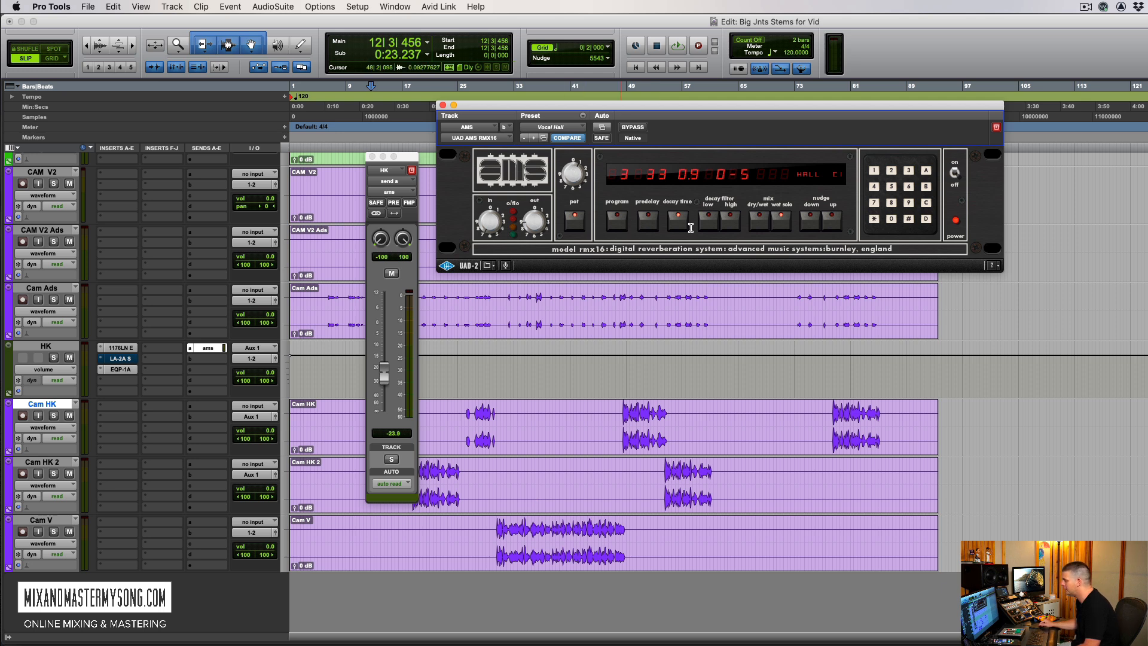
{"action": "left_click", "coordinate": [800, 174]}
{"action": "left_click", "coordinate": [822, 192]}
{"action": "left_click", "coordinate": [819, 175]}
{"action": "left_click", "coordinate": [827, 213]}
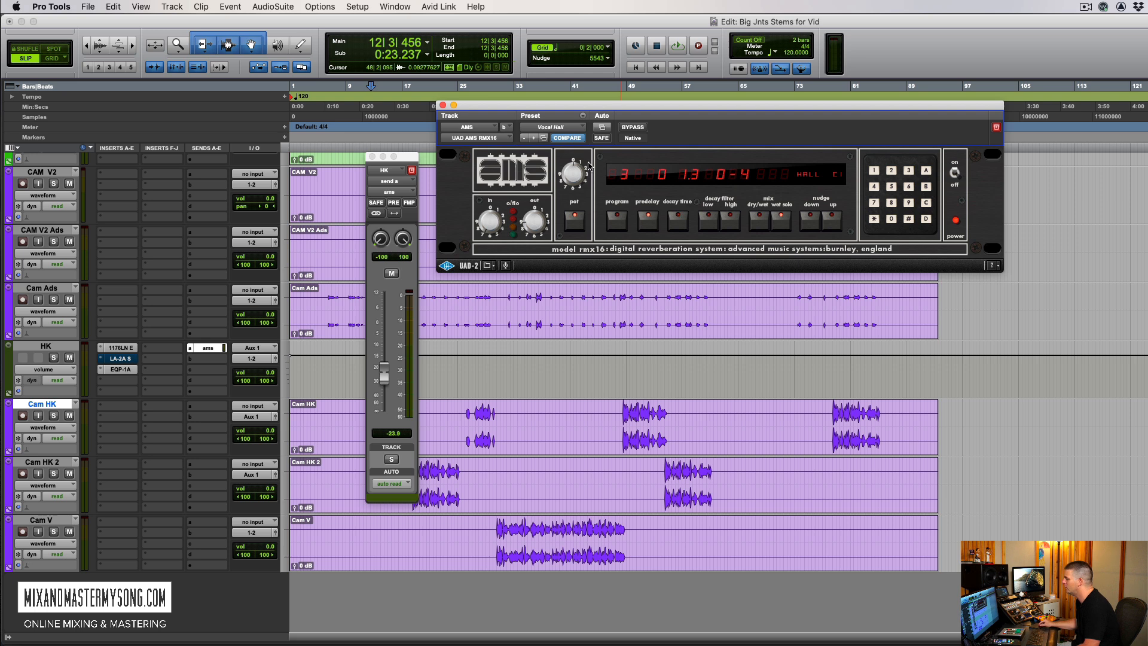
While the hook vocals play, raise the HK send to -12.6 dB and set the reverb's predelay to 17 and decay time to 3.0.
{"action": "key", "text": "space"}
{"action": "left_click_drag", "start_coordinate": [384, 375], "coordinate": [383, 362]}
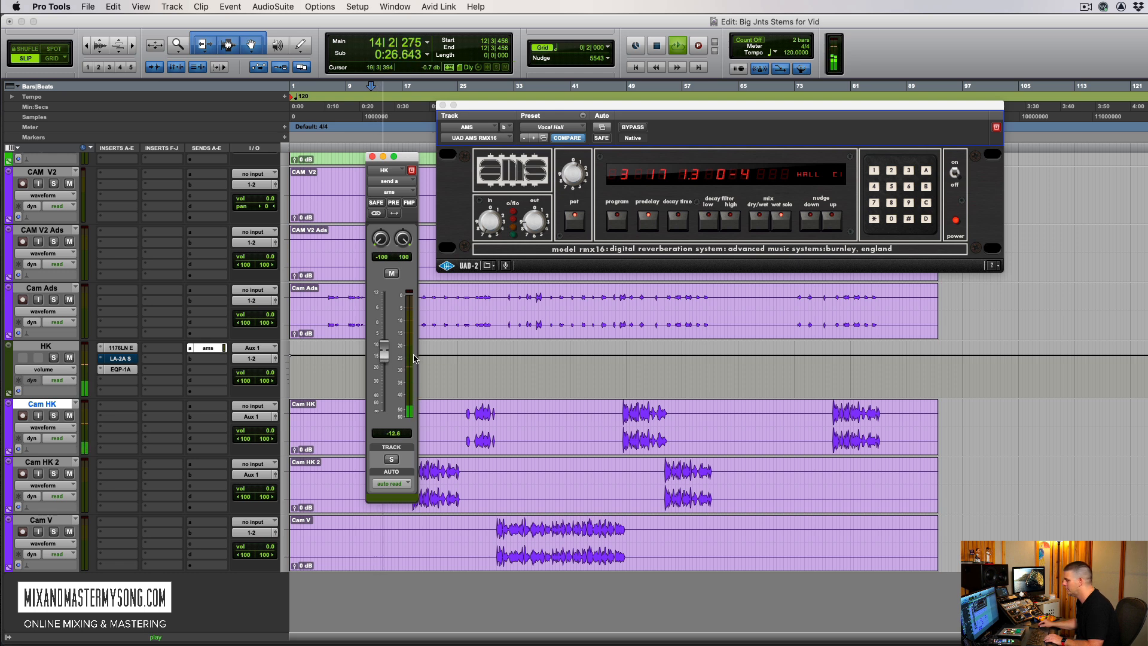
{"action": "left_click", "coordinate": [677, 220]}
{"action": "left_click_drag", "start_coordinate": [577, 158], "coordinate": [572, 178]}
{"action": "left_click", "coordinate": [386, 362]}
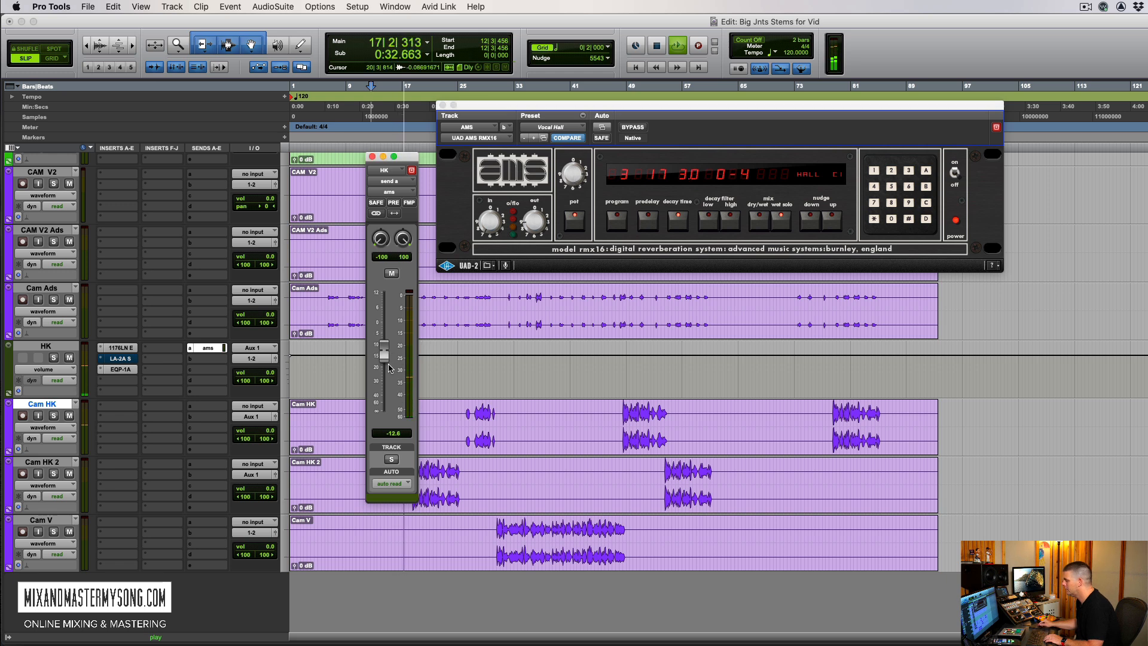
Lower the HK send to about -19 dB, nudge the reverb's decay time to 2.9 and stop playback.
{"action": "left_click_drag", "start_coordinate": [387, 365], "coordinate": [388, 382]}
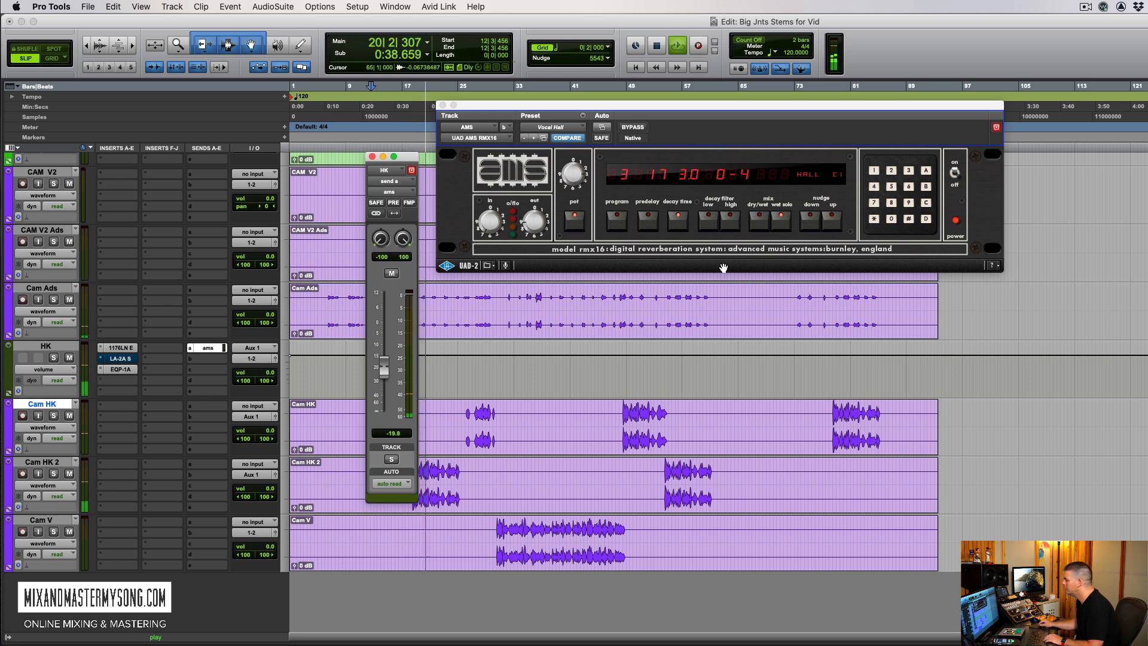
{"action": "left_click", "coordinate": [813, 223]}
{"action": "left_click", "coordinate": [812, 222]}
{"action": "left_click", "coordinate": [813, 222]}
{"action": "left_click", "coordinate": [831, 220]}
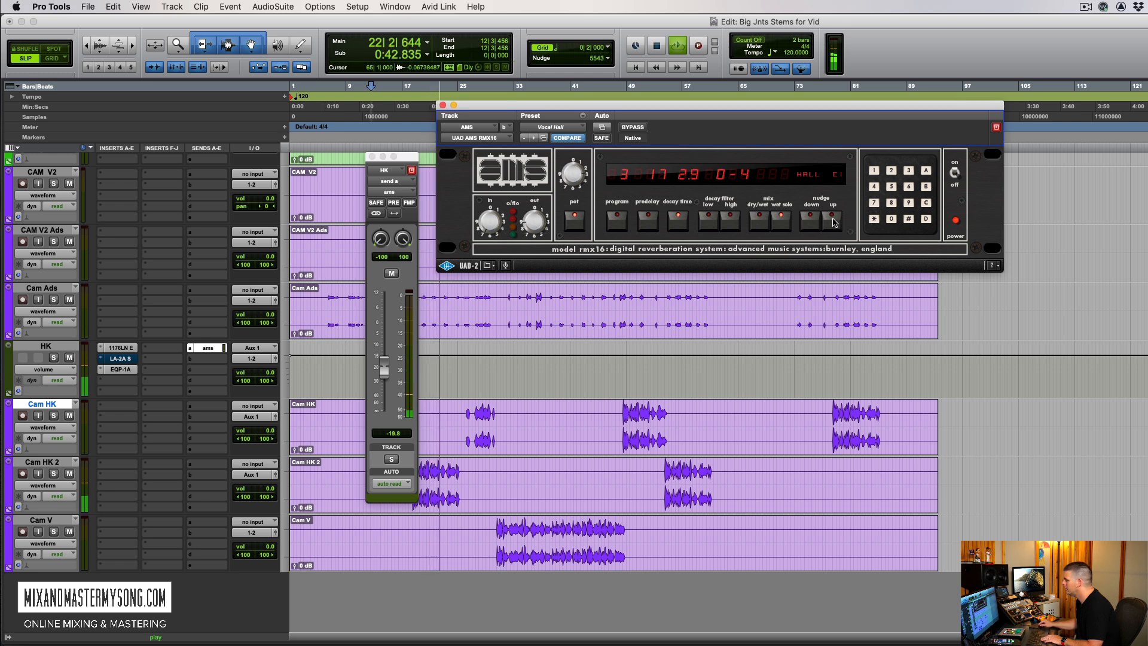
{"action": "key", "text": "space"}
{"action": "left_click", "coordinate": [831, 220]}
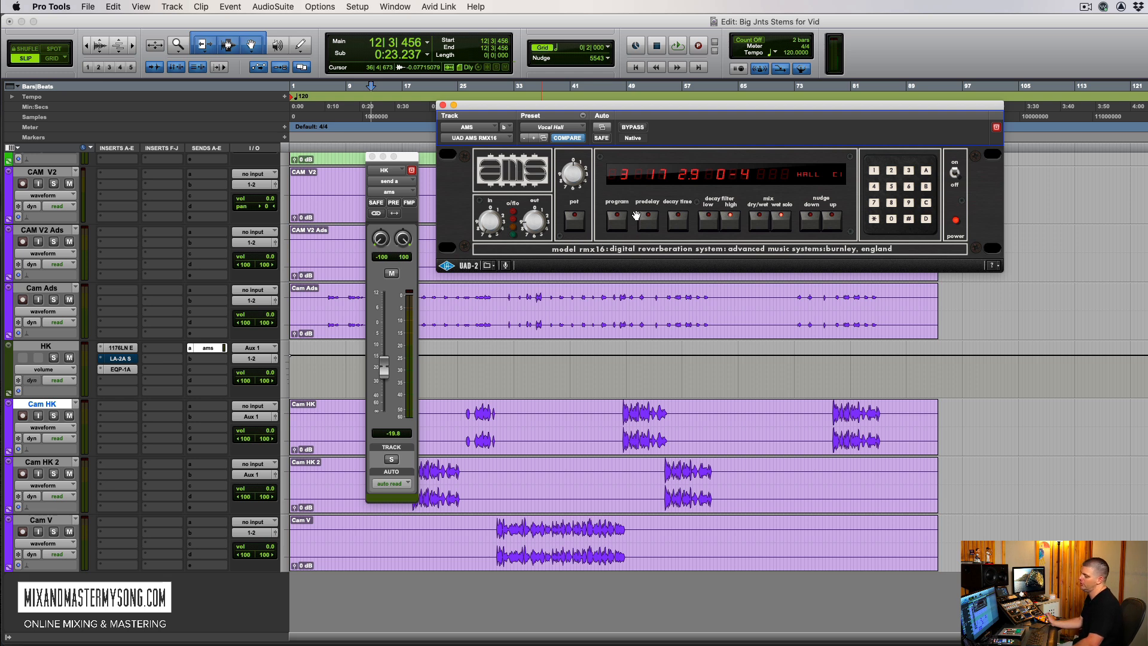
Close the AMS RMX16 and HK send windows and place the edit cursor around bar 13 on the HK track.
{"action": "left_click", "coordinate": [444, 105]}
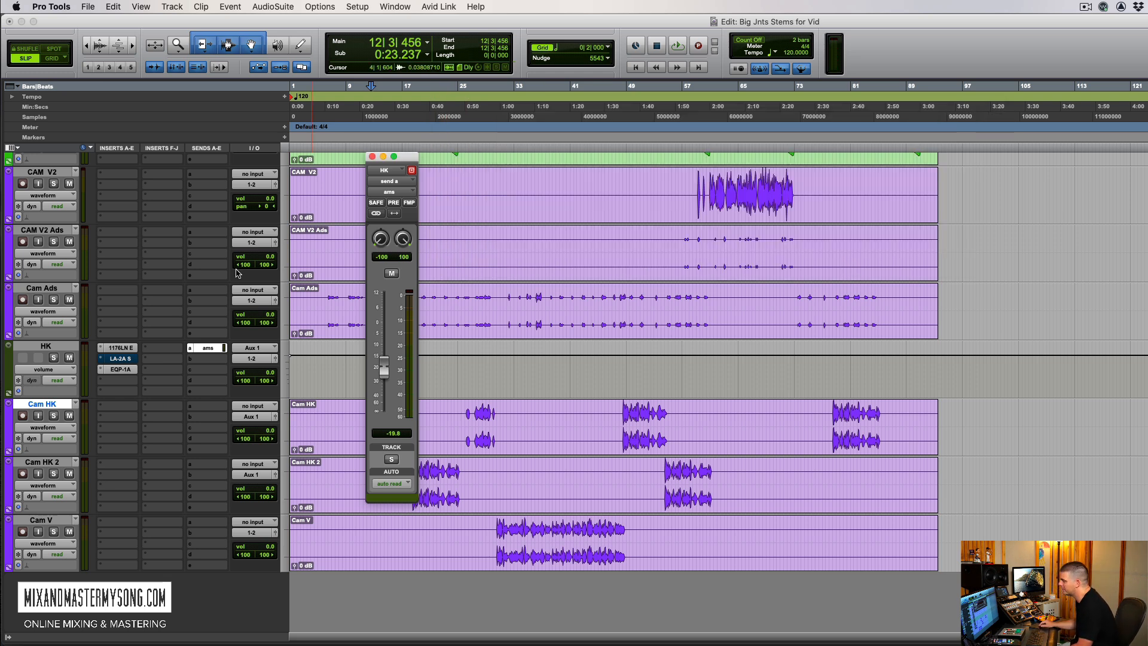
{"action": "left_click", "coordinate": [207, 349]}
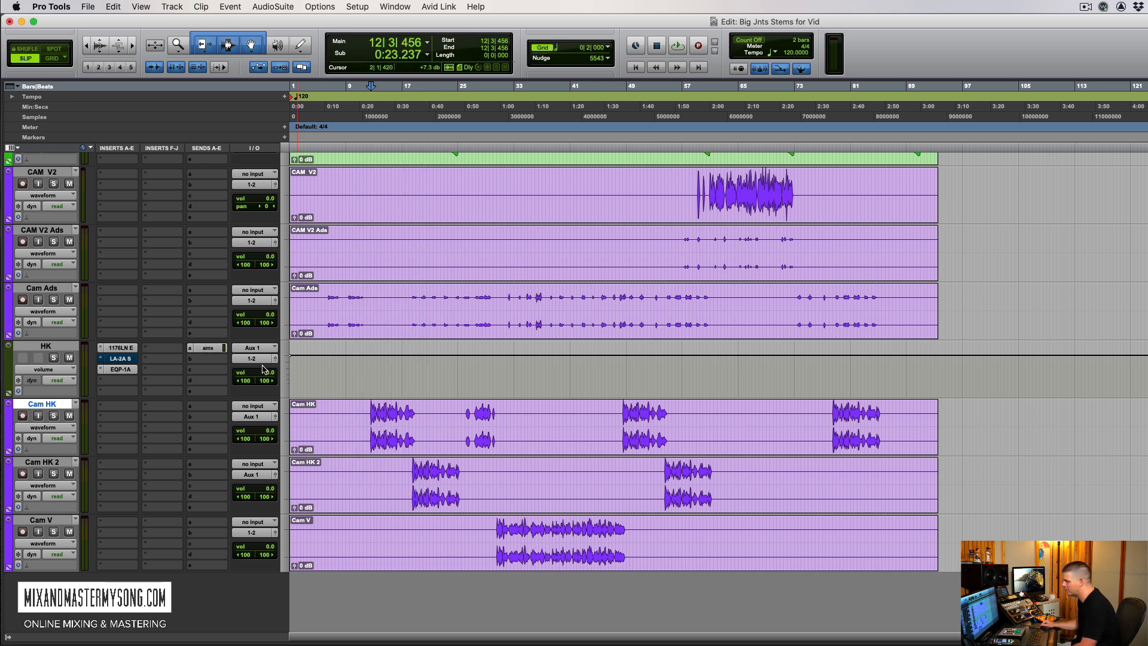
{"action": "left_click", "coordinate": [375, 373]}
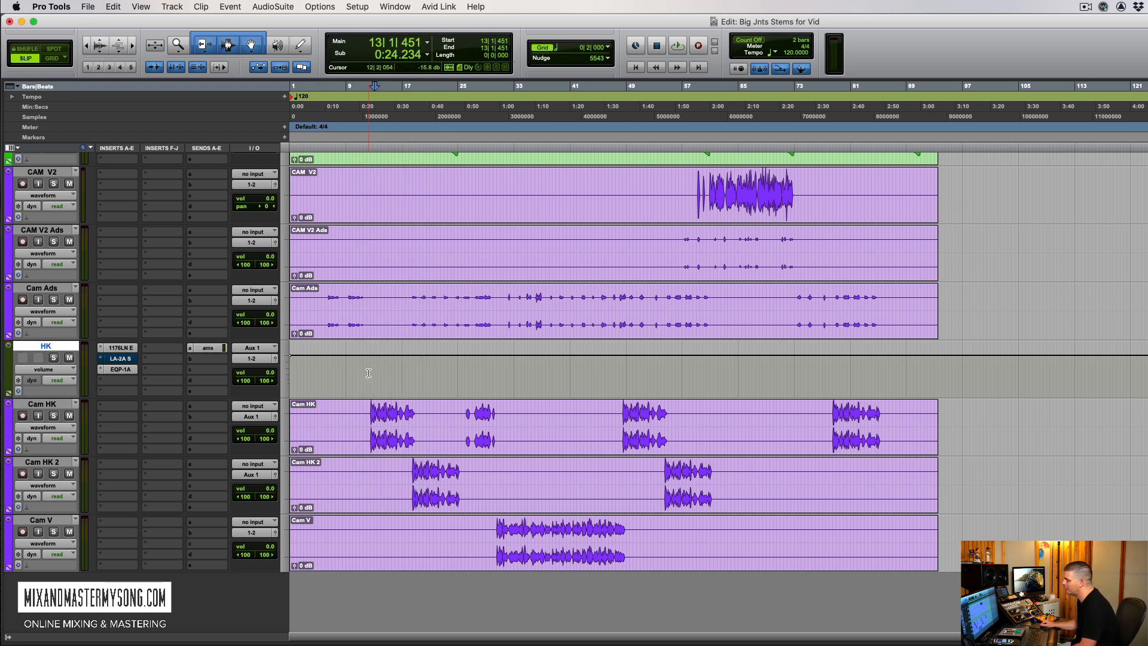
Select the middle kick clip on KIK.1 and insert the stereo UAD Shadow Hills Mastering Comp on the DRUM BUS track.
{"action": "scroll", "coordinate": [368, 373], "scroll_direction": "up", "scroll_amount": 4}
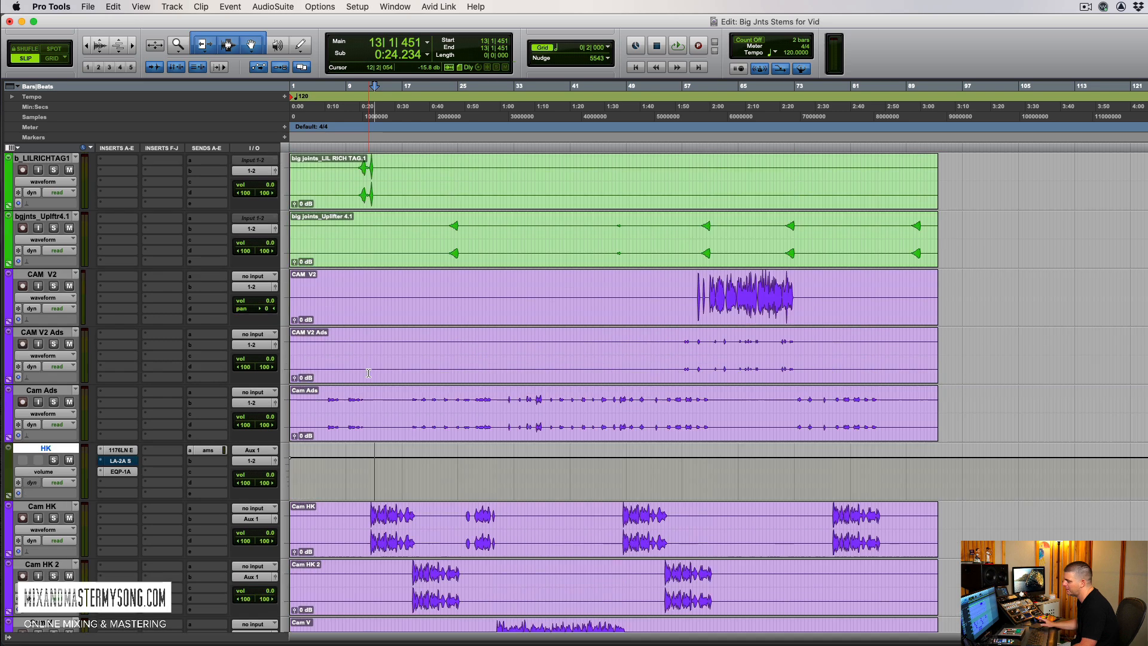
{"action": "scroll", "coordinate": [368, 373], "scroll_direction": "up", "scroll_amount": 2}
{"action": "scroll", "coordinate": [368, 373], "scroll_direction": "up", "scroll_amount": 6}
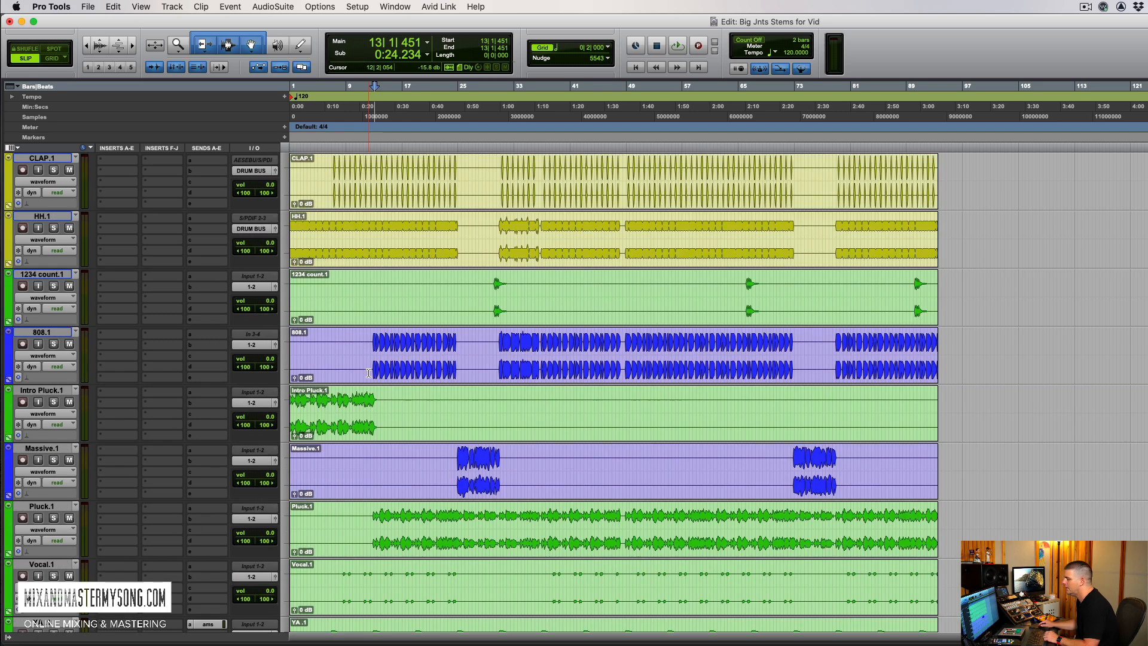
{"action": "left_click", "coordinate": [410, 303]}
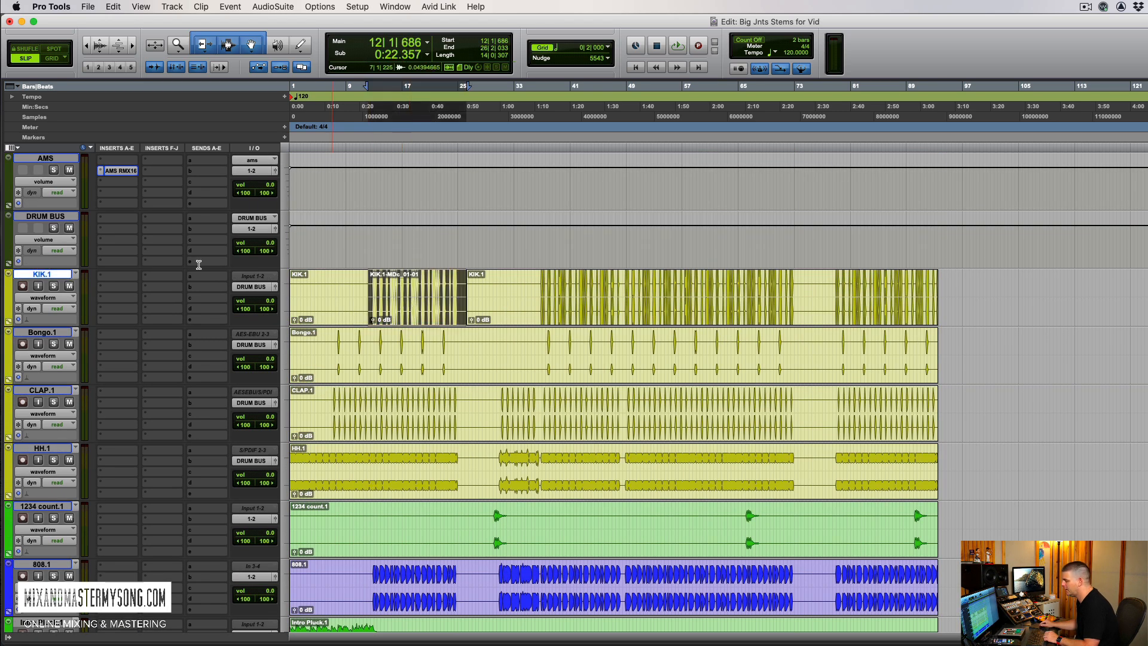
{"action": "left_click", "coordinate": [100, 206]}
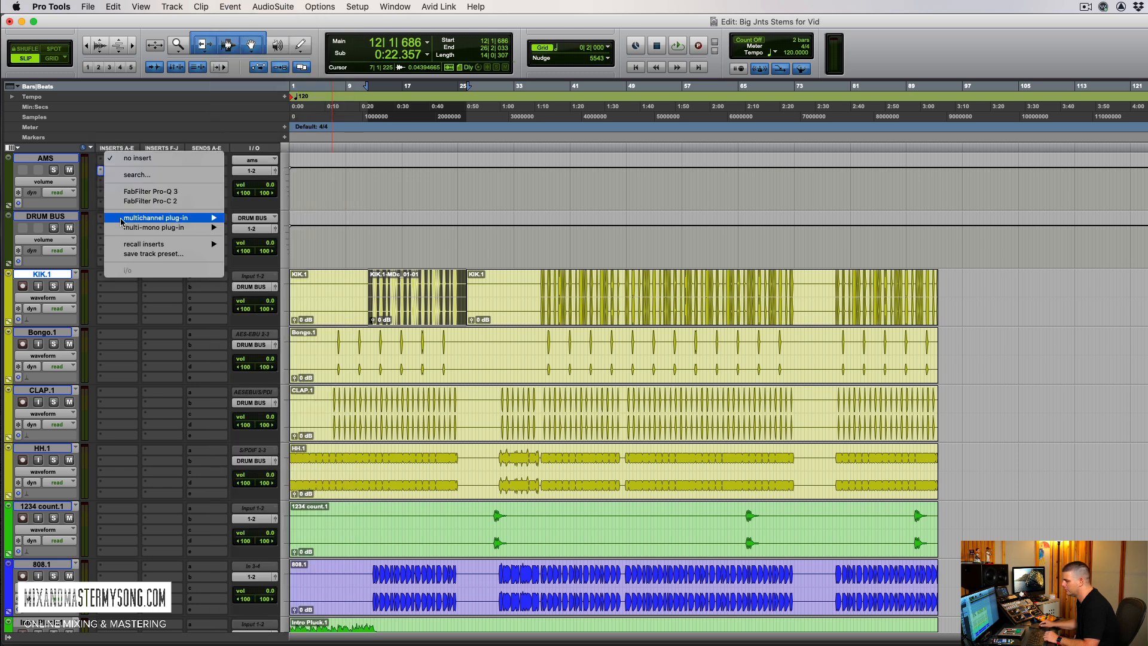
{"action": "left_click", "coordinate": [137, 174]}
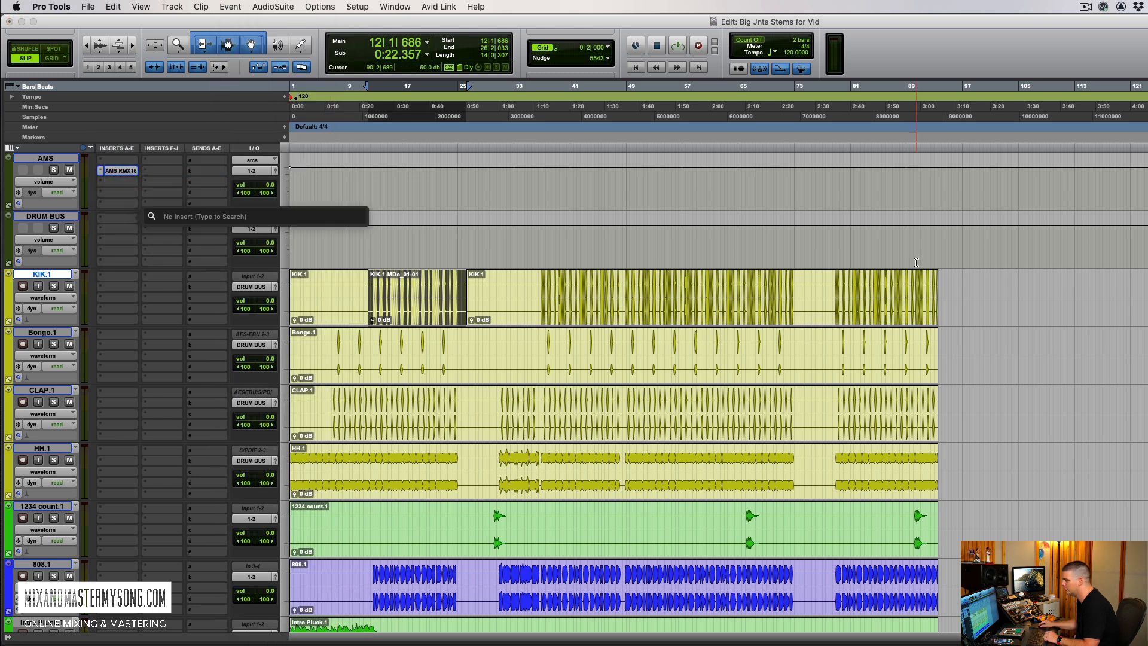
{"action": "type", "text": "shad"}
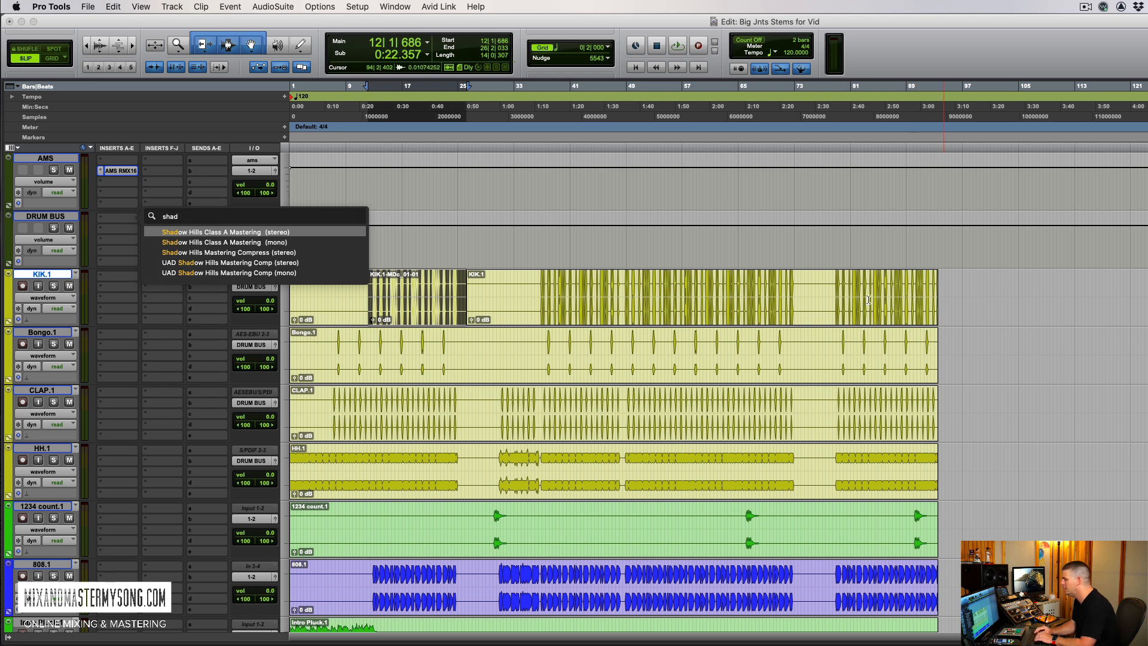
{"action": "left_click", "coordinate": [254, 267]}
Load the Drums Aggressive Comp preset in the Shadow Hills compressor and adjust the first channel's discrete attack.
{"action": "left_click", "coordinate": [566, 129]}
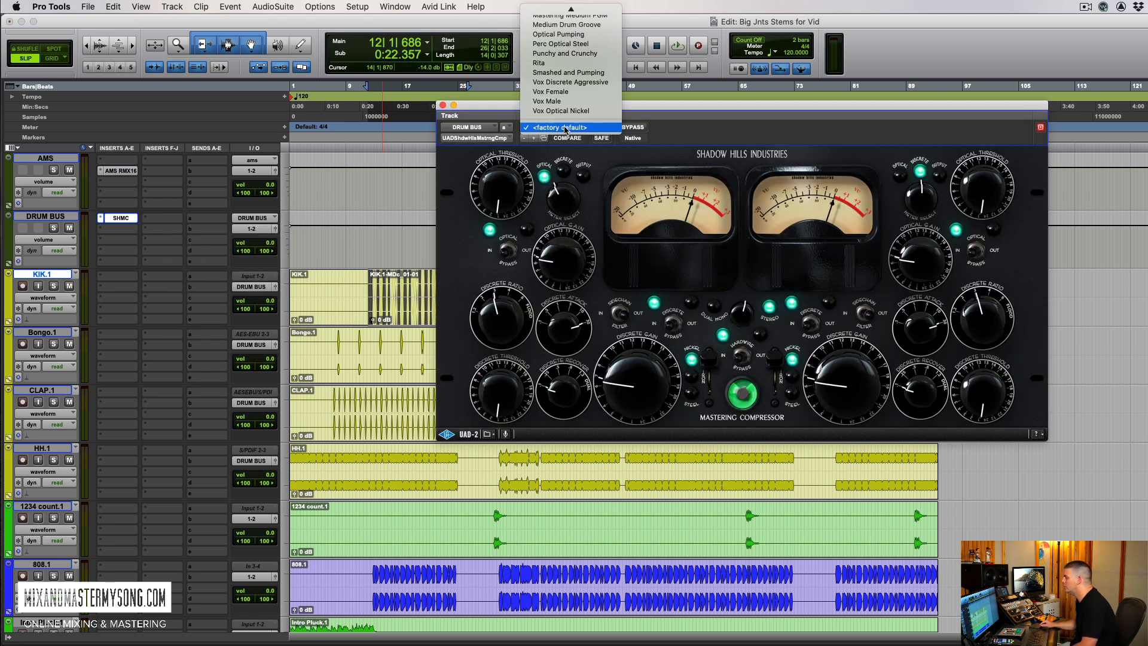
{"action": "scroll", "coordinate": [568, 75], "scroll_direction": "up", "scroll_amount": 5}
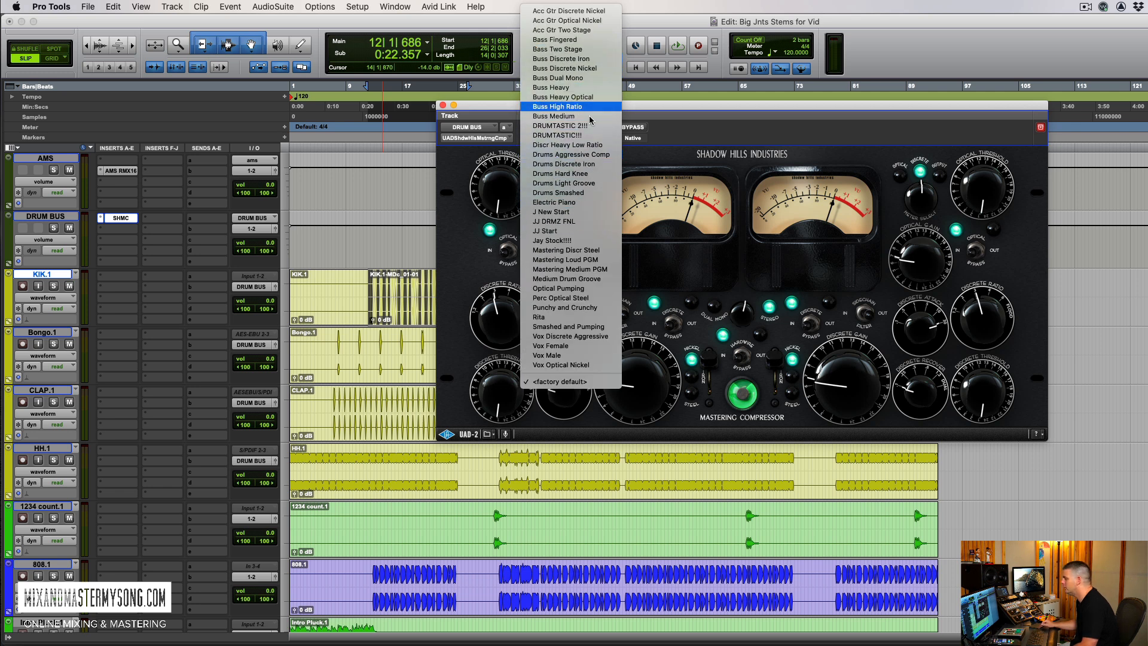
{"action": "left_click", "coordinate": [569, 154]}
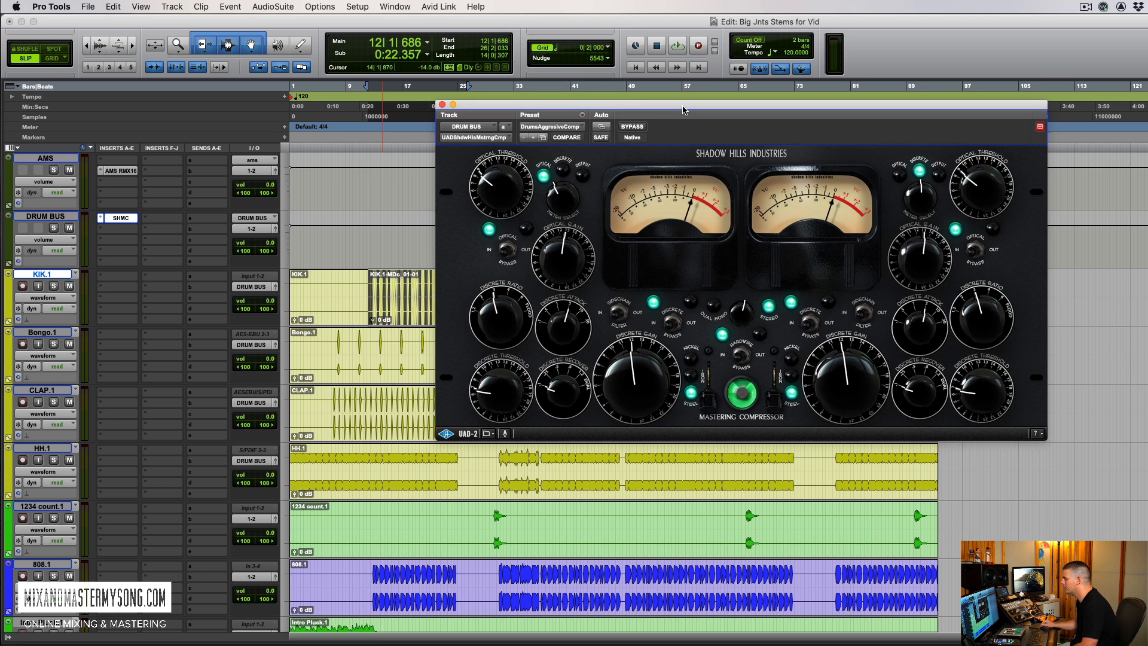
{"action": "left_click_drag", "start_coordinate": [683, 110], "coordinate": [639, 59]}
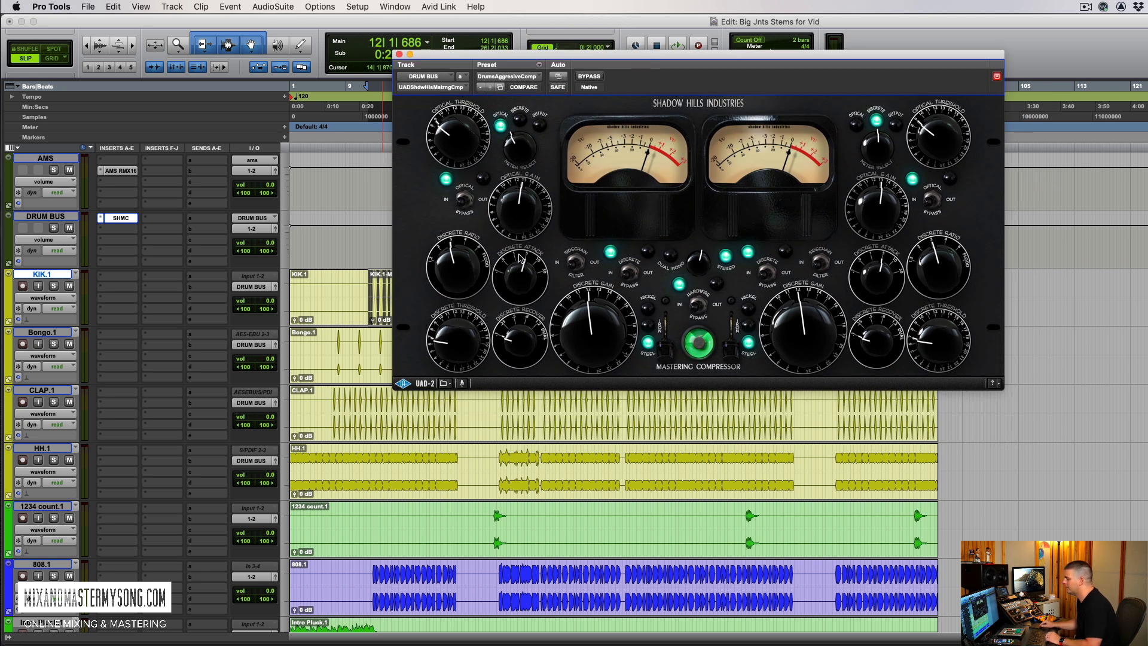
{"action": "left_click_drag", "start_coordinate": [525, 272], "coordinate": [524, 294]}
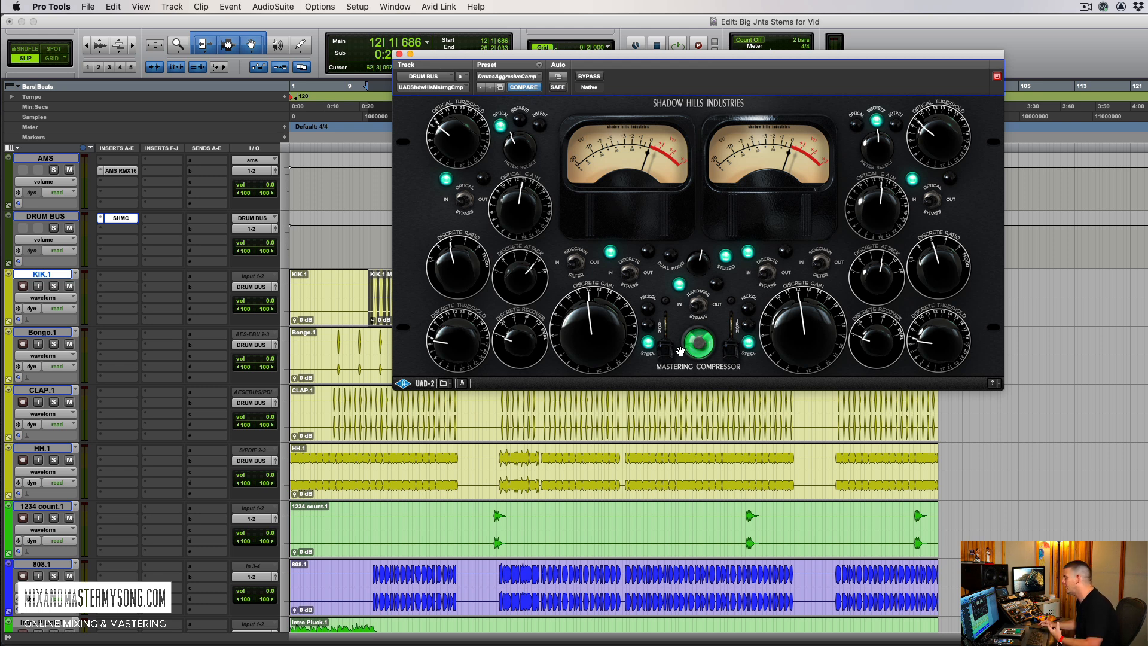
Play the mix and adjust the first channel's discrete threshold and optical threshold on the Shadow Hills compressor.
{"action": "left_click_drag", "start_coordinate": [710, 57], "coordinate": [807, 108]}
{"action": "key", "text": "space"}
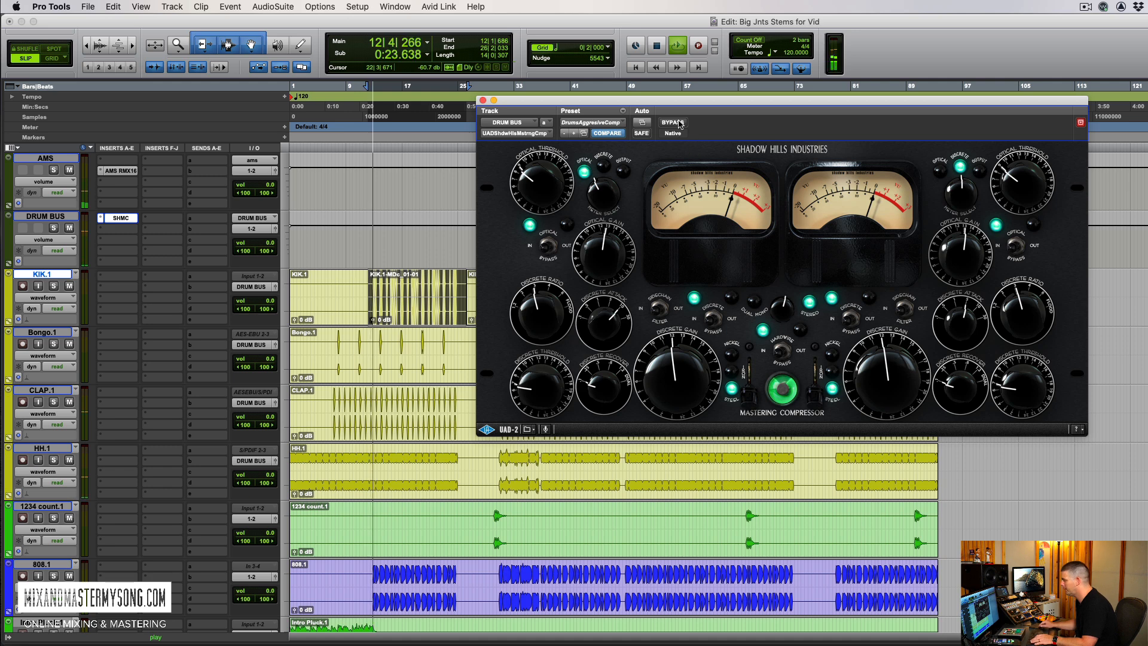
{"action": "scroll", "coordinate": [77, 370], "scroll_direction": "down", "scroll_amount": 10}
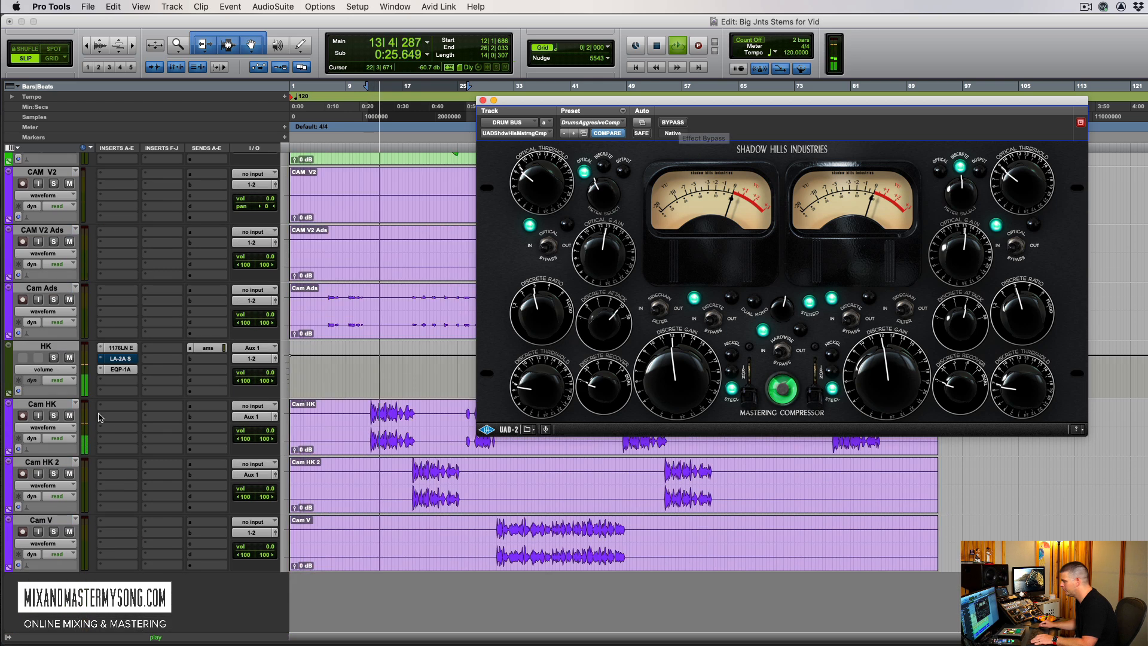
{"action": "scroll", "coordinate": [76, 370], "scroll_direction": "up", "scroll_amount": 10}
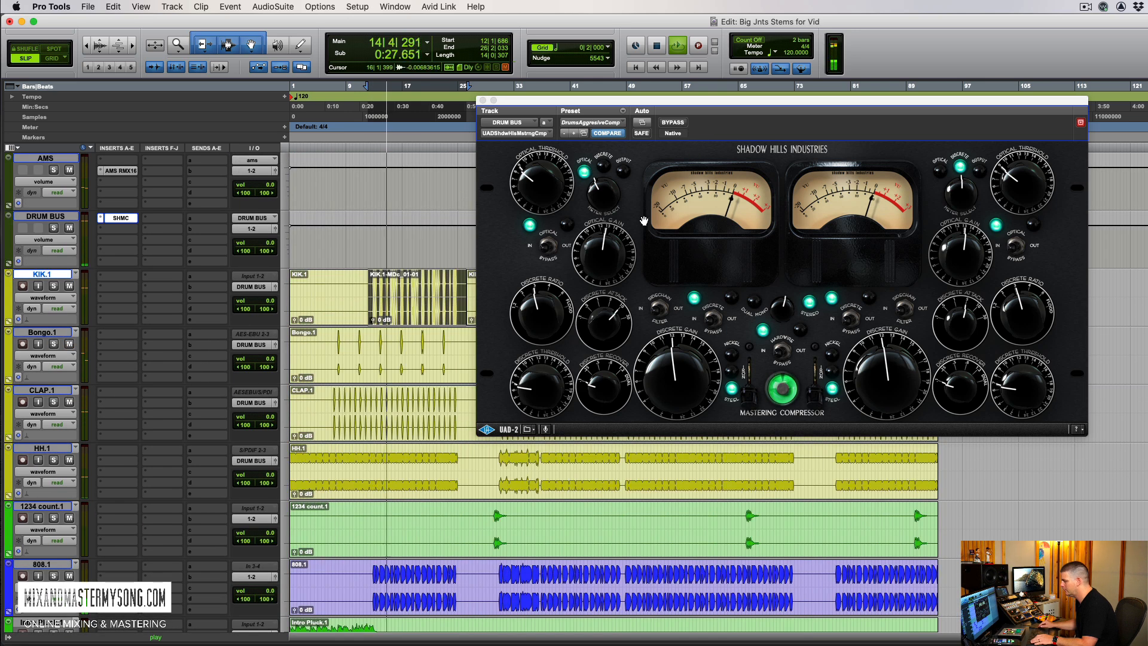
{"action": "left_click_drag", "start_coordinate": [538, 398], "coordinate": [537, 387]}
{"action": "left_click_drag", "start_coordinate": [543, 185], "coordinate": [543, 181]}
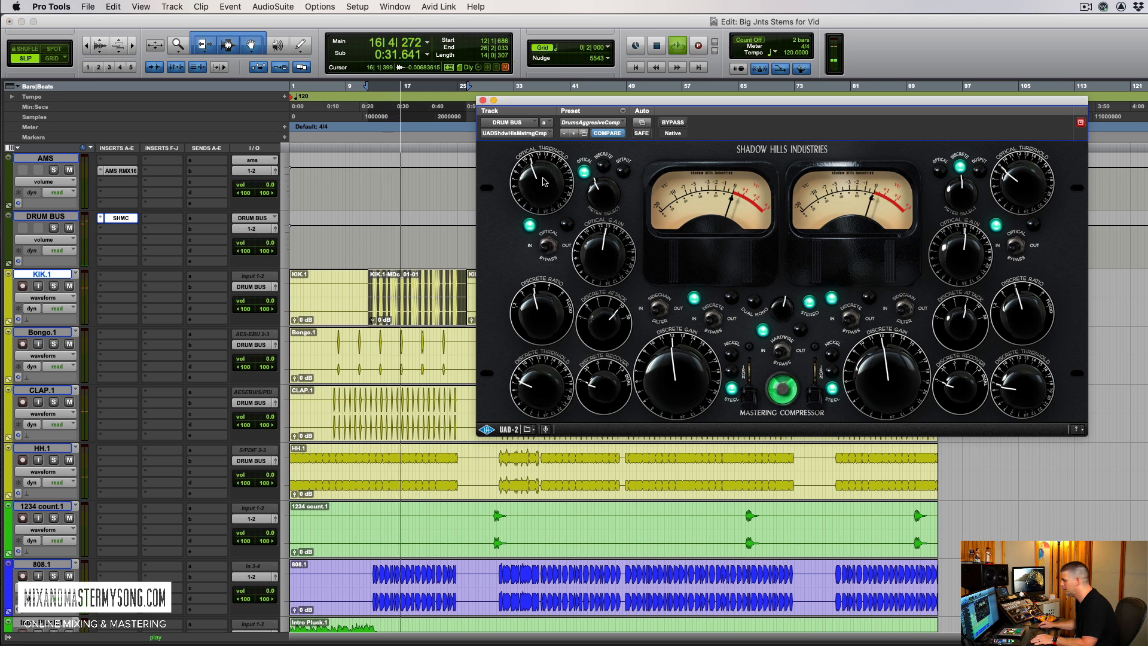
Compare the drums with the Shadow Hills compressor bypassed and active, then stop playback.
{"action": "left_click", "coordinate": [677, 124]}
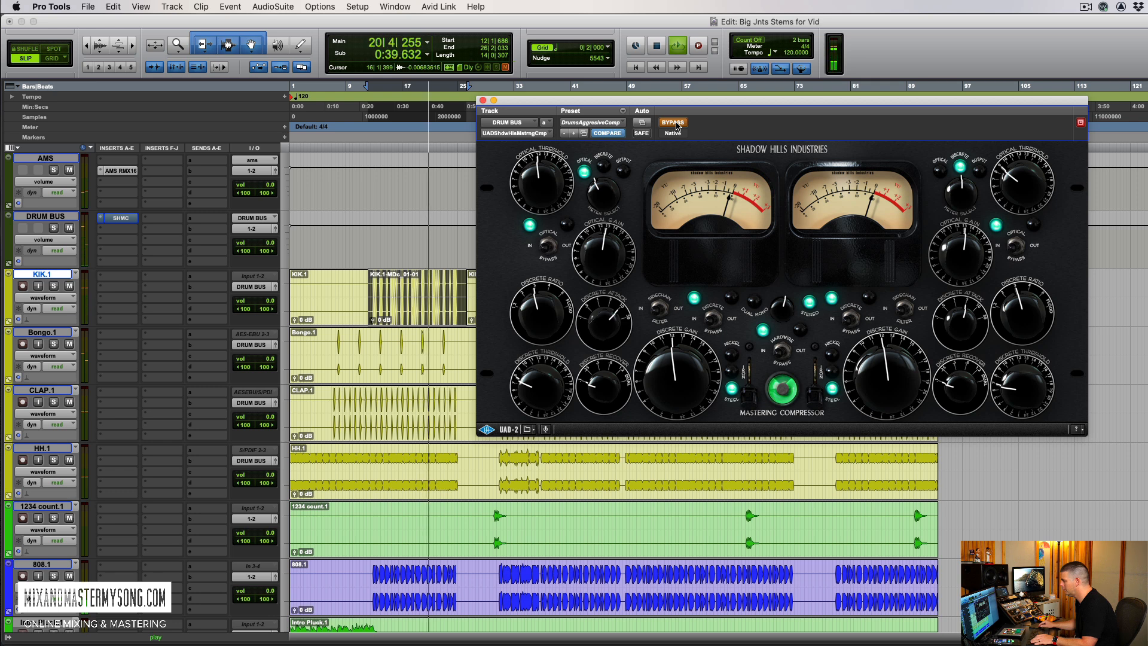
{"action": "left_click", "coordinate": [677, 124]}
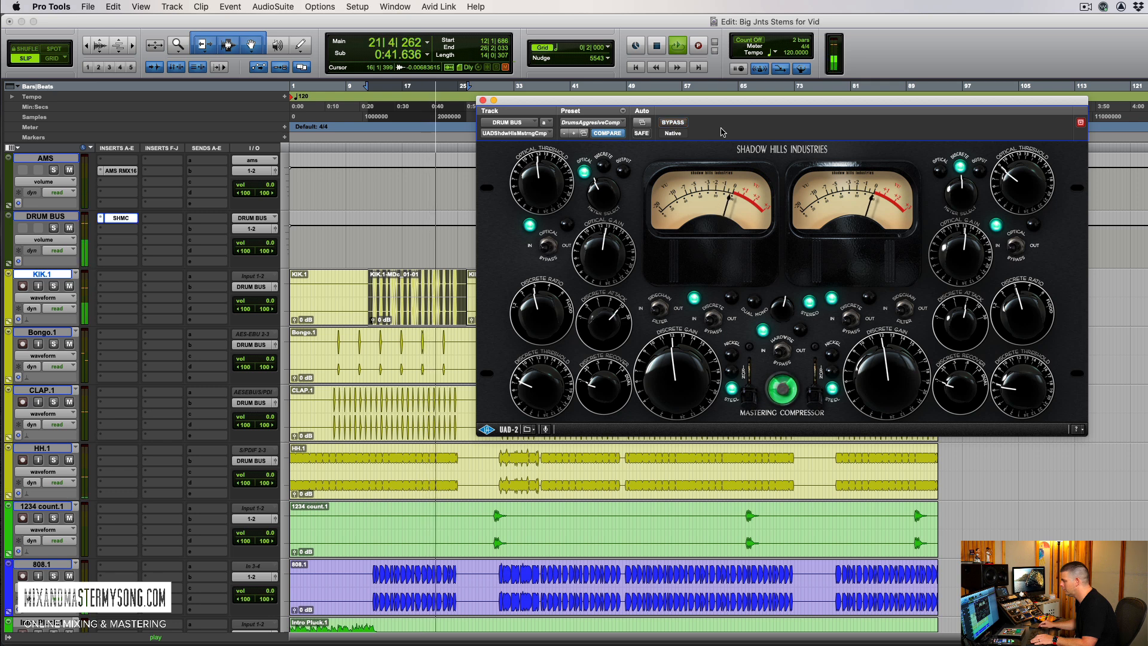
{"action": "key", "text": "space"}
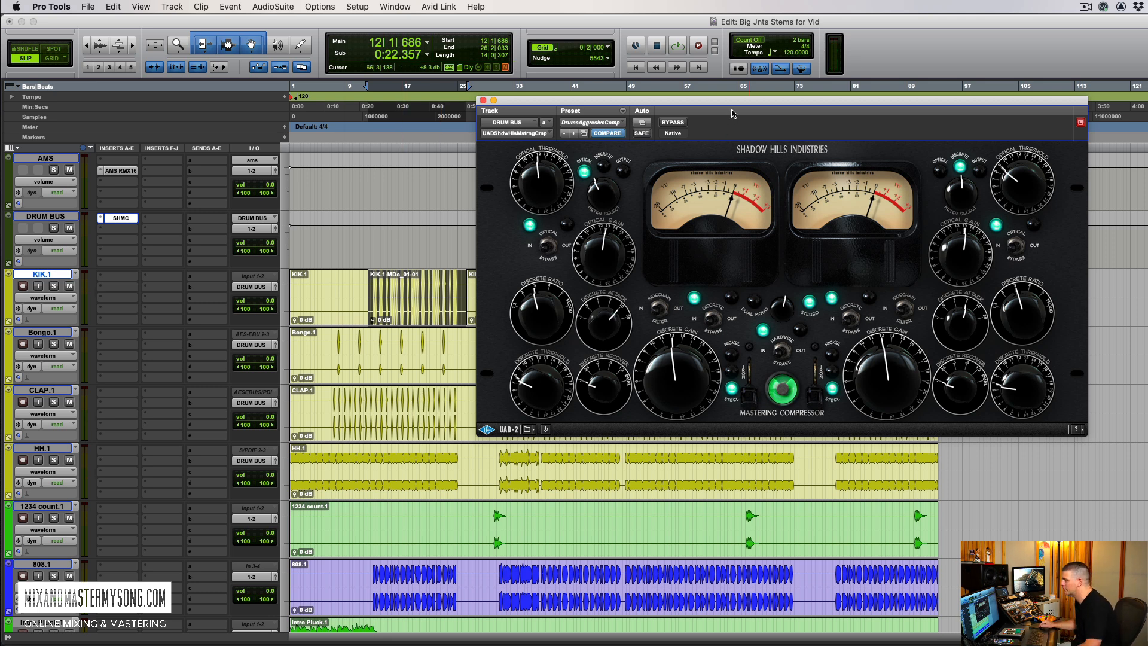
{"action": "left_click_drag", "start_coordinate": [732, 109], "coordinate": [556, 120]}
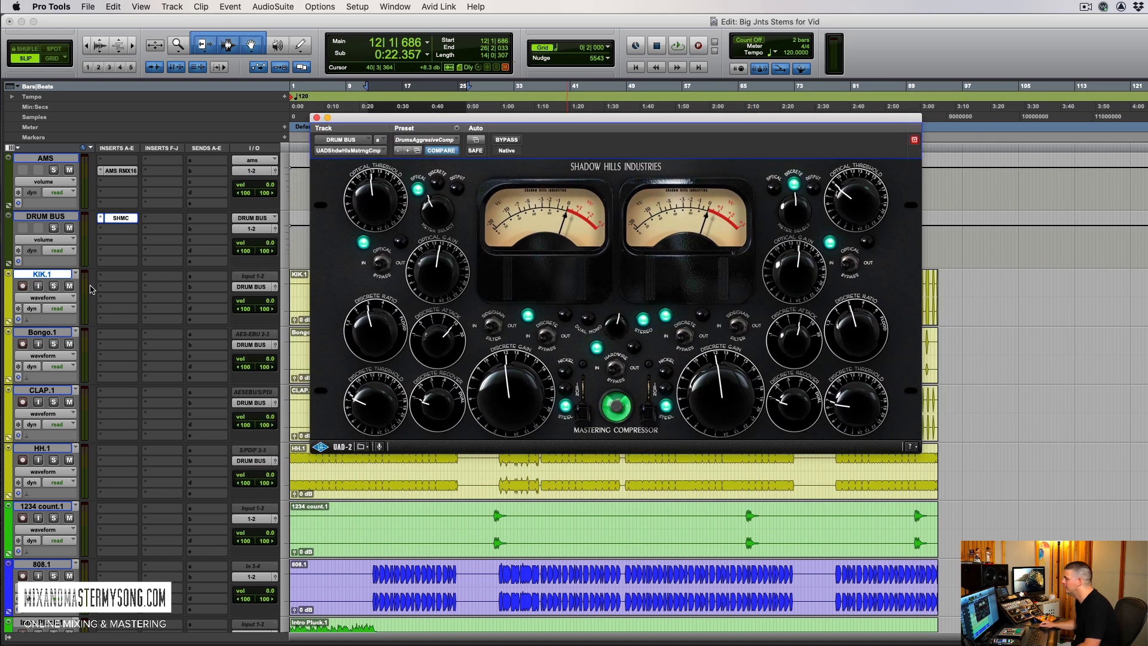
{"action": "left_click", "coordinate": [121, 219]}
{"action": "left_click", "coordinate": [122, 224]}
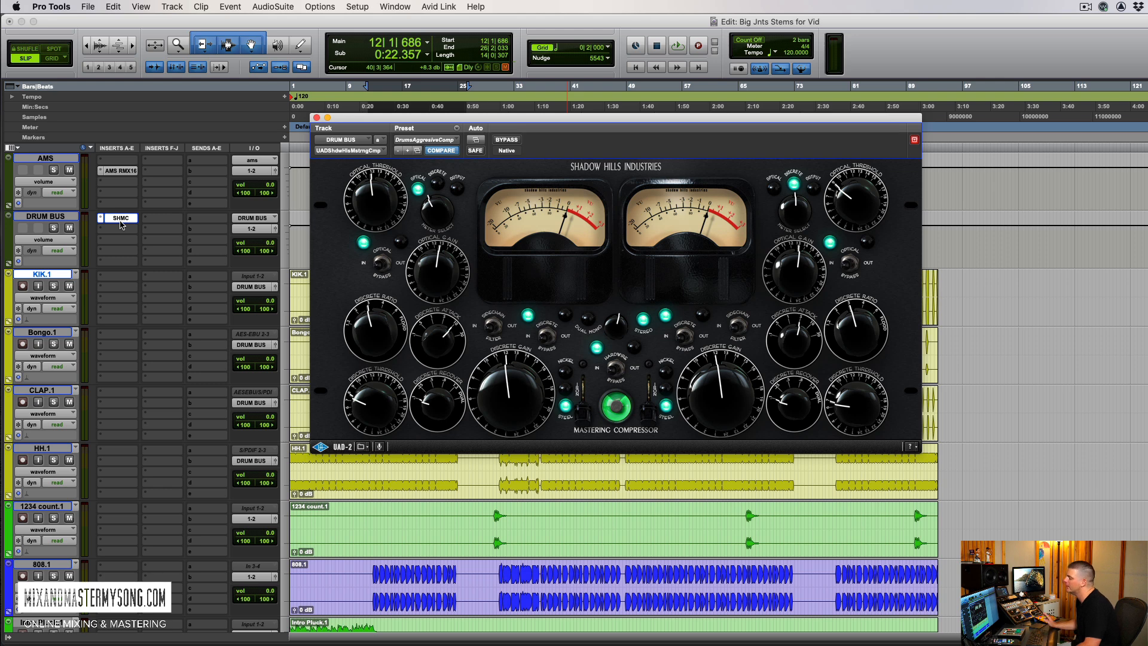
Show the Shadow Hills Mastering Comp settings on the DRUM BUS track again and close the plug-in window.
{"action": "left_click", "coordinate": [121, 221]}
{"action": "left_click", "coordinate": [121, 223]}
{"action": "left_click", "coordinate": [122, 222]}
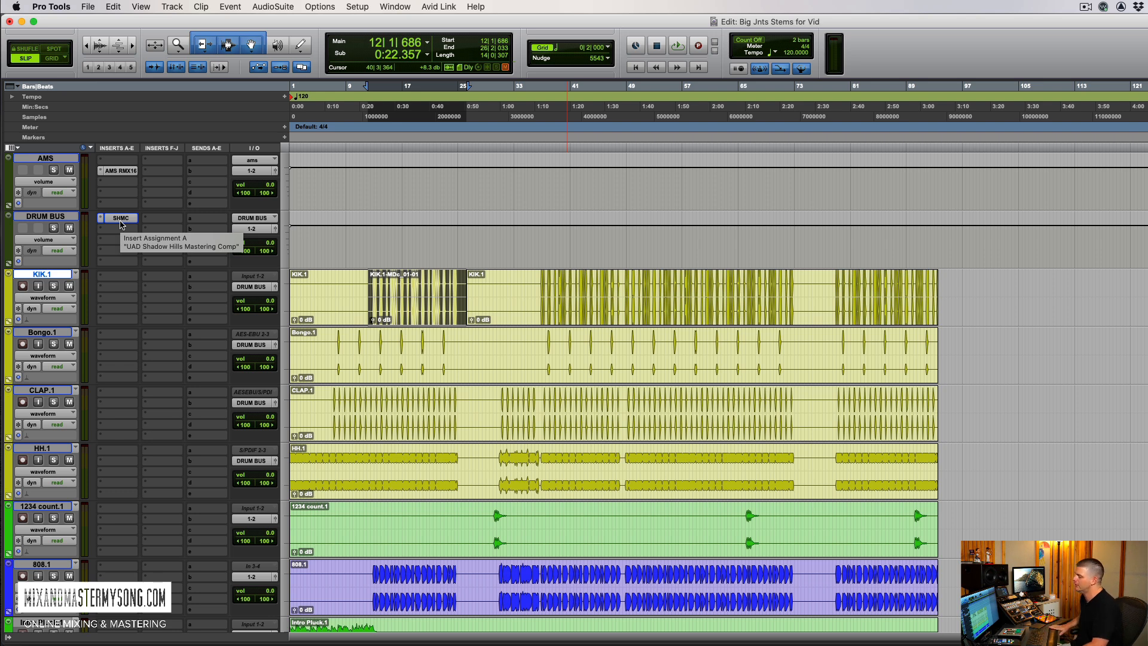
{"action": "left_click", "coordinate": [121, 221]}
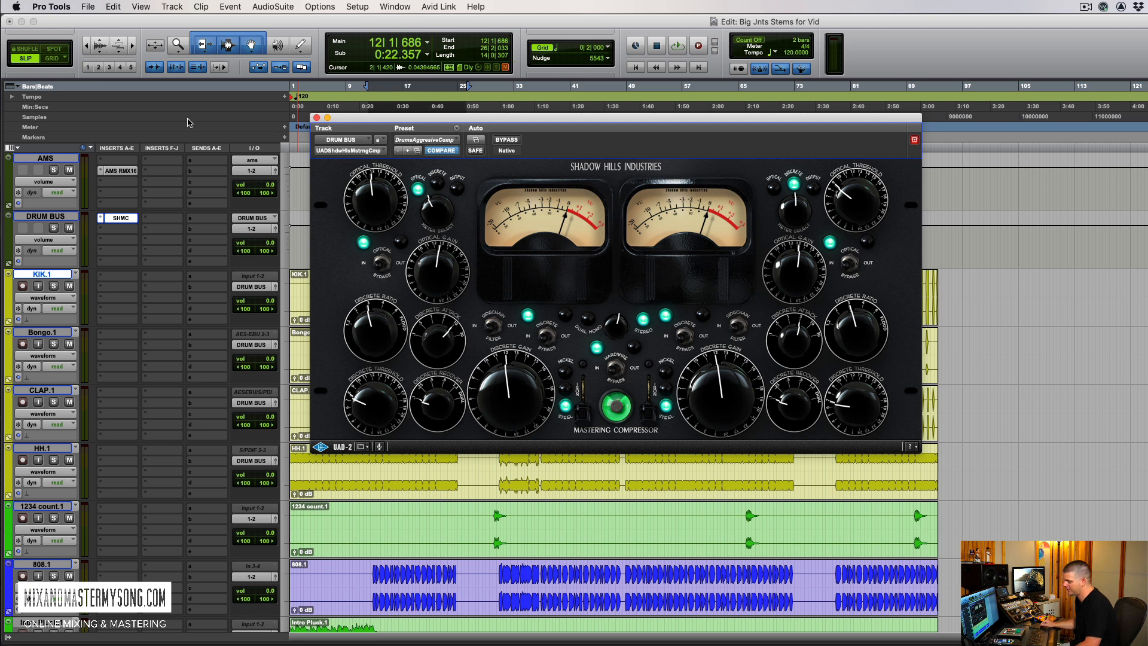
{"action": "left_click", "coordinate": [120, 220]}
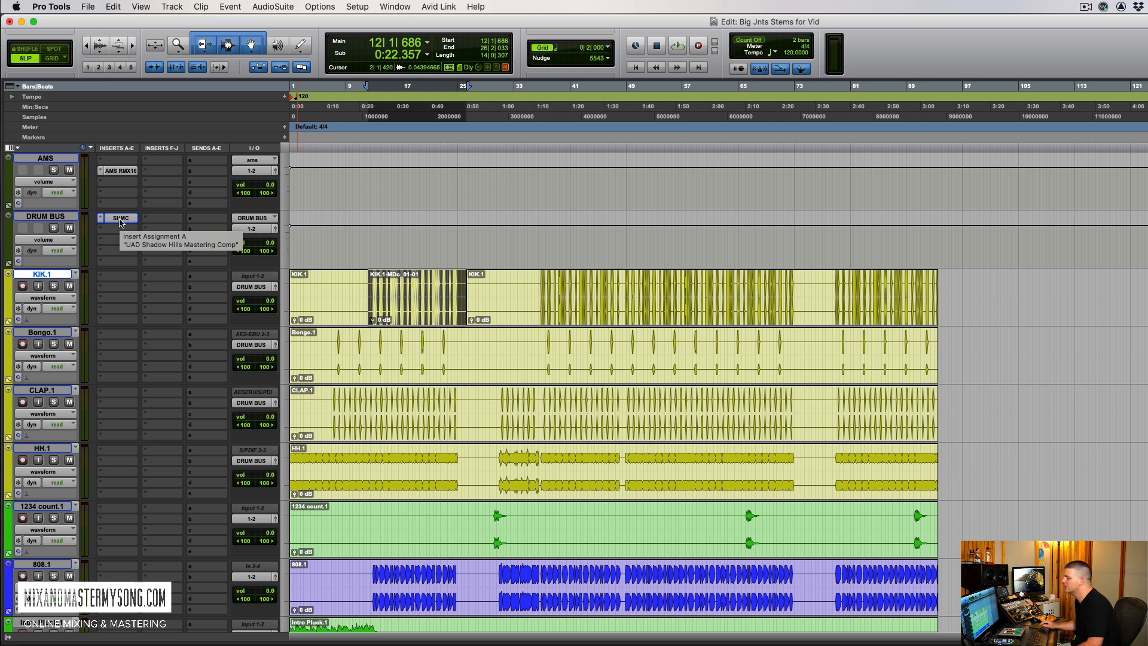
{"action": "left_click", "coordinate": [121, 220]}
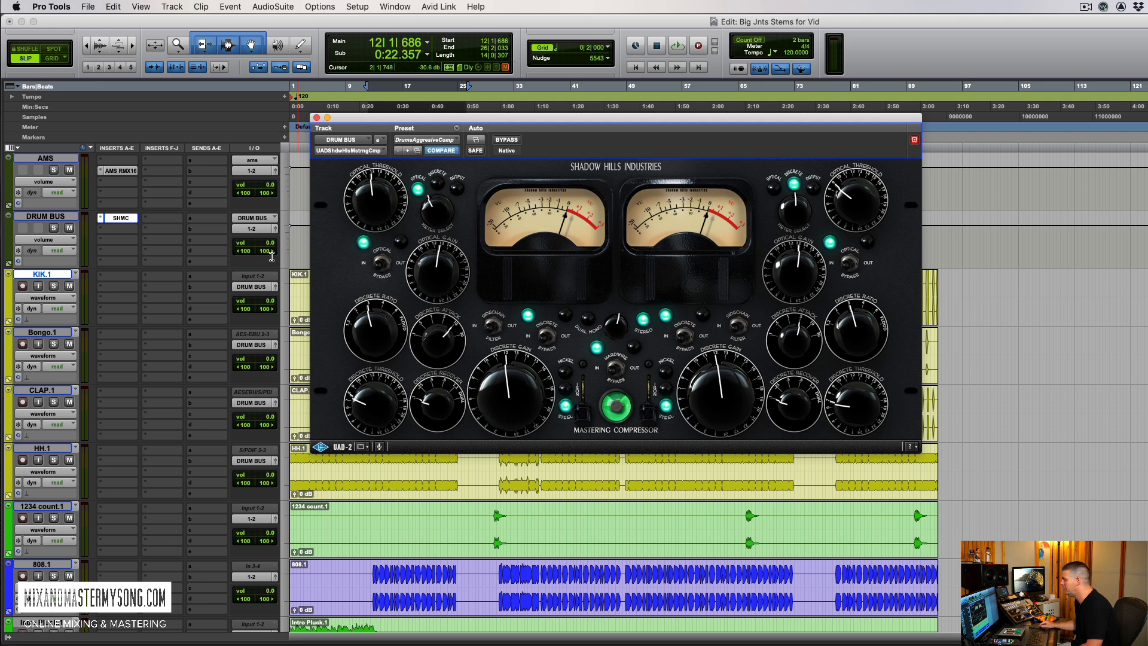
{"action": "left_click", "coordinate": [129, 210]}
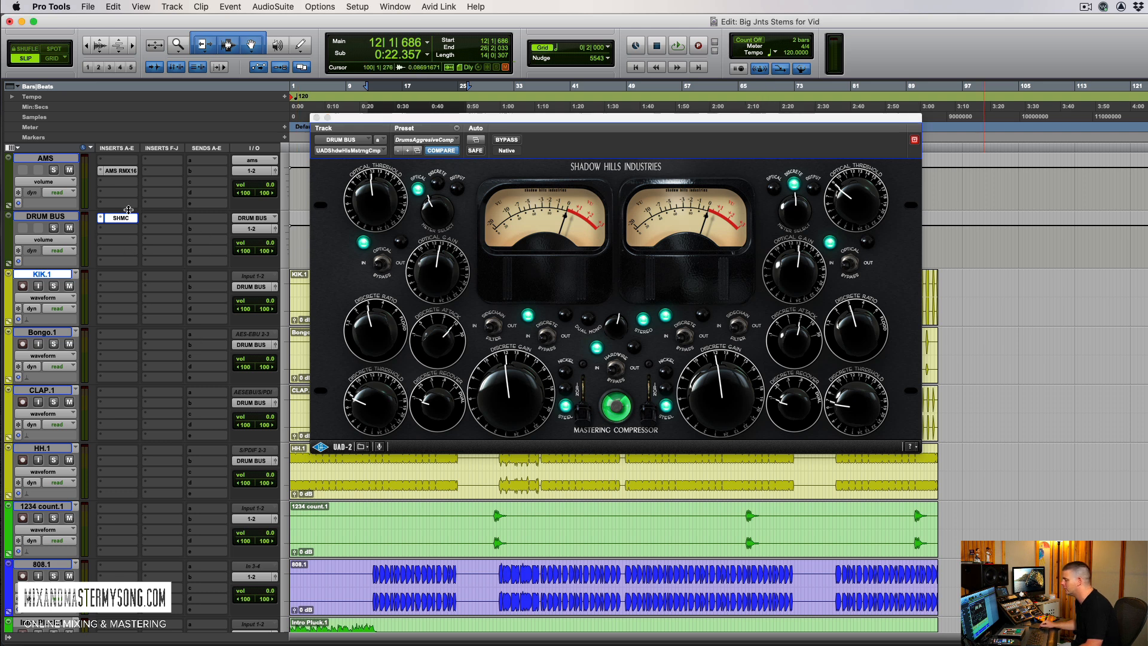
{"action": "left_click", "coordinate": [123, 219]}
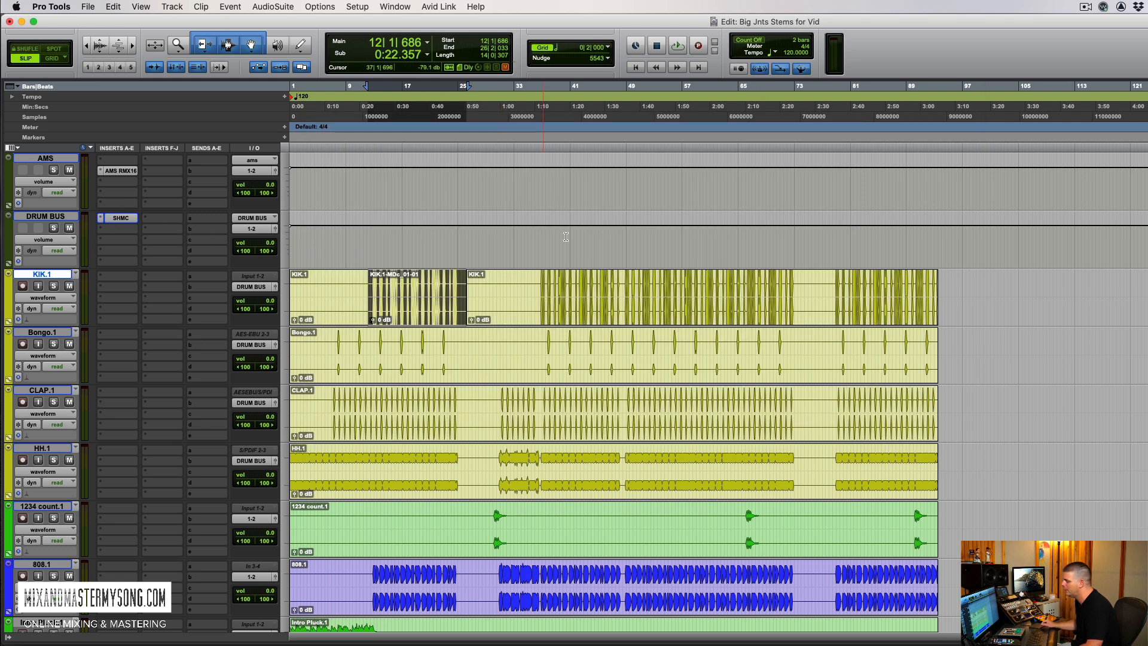